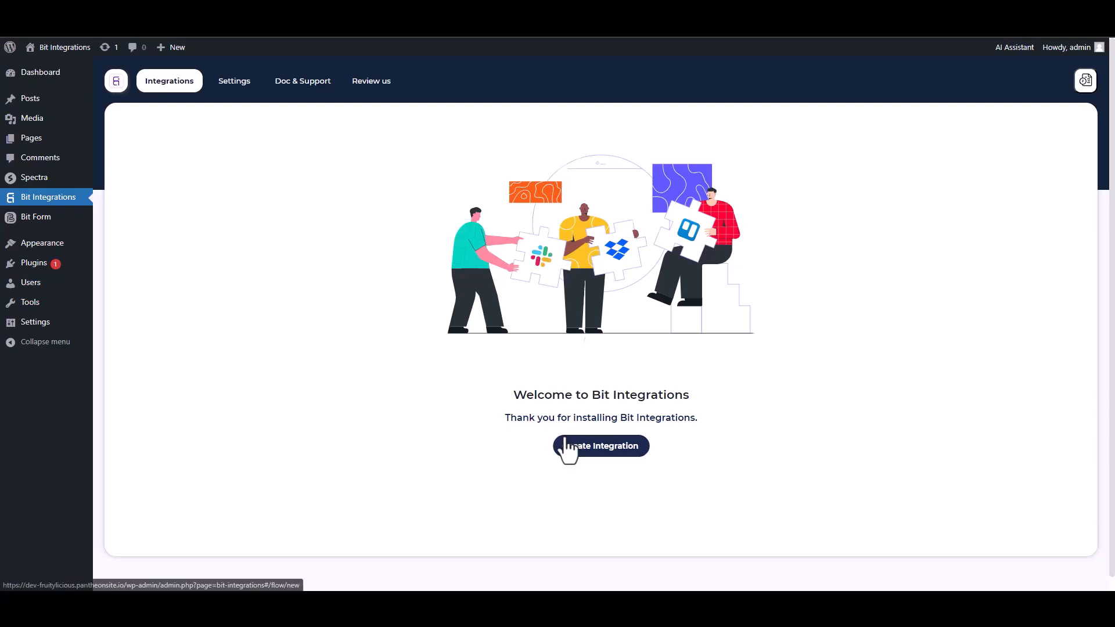
Create a new integration with Spectra as the trigger and start fetching its form data.
text(sp)
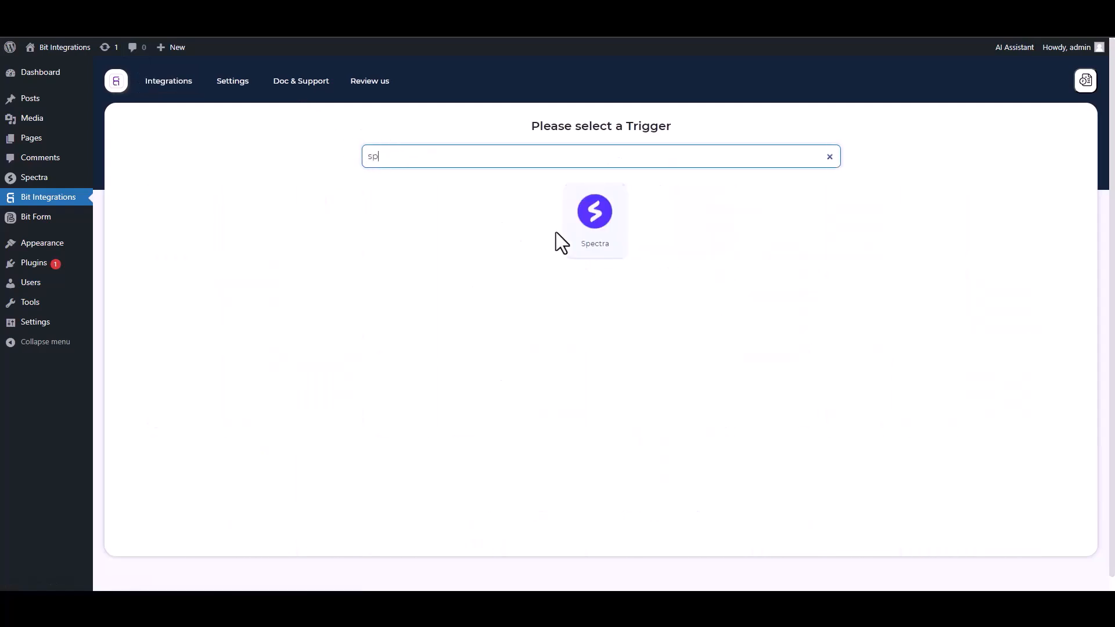
click(586, 227)
click(598, 267)
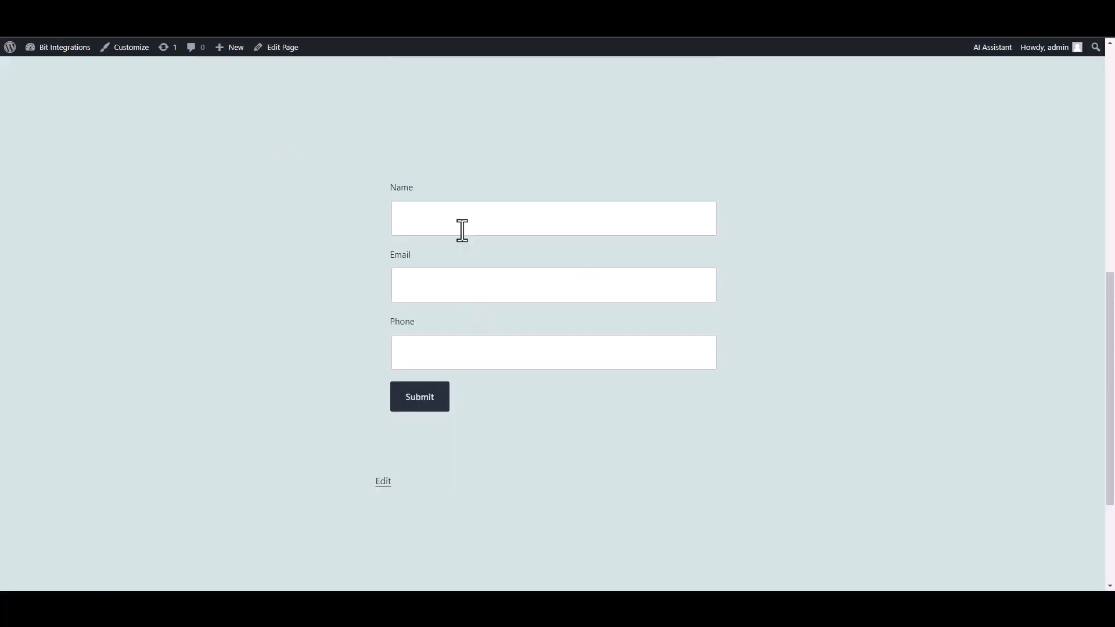
Submit a Spectra test entry with name 'test', a test e-mail and a phone number.
click(461, 219)
text(test)
click(660, 289)
text(test@gmail.com)
click(699, 335)
text(45645625)
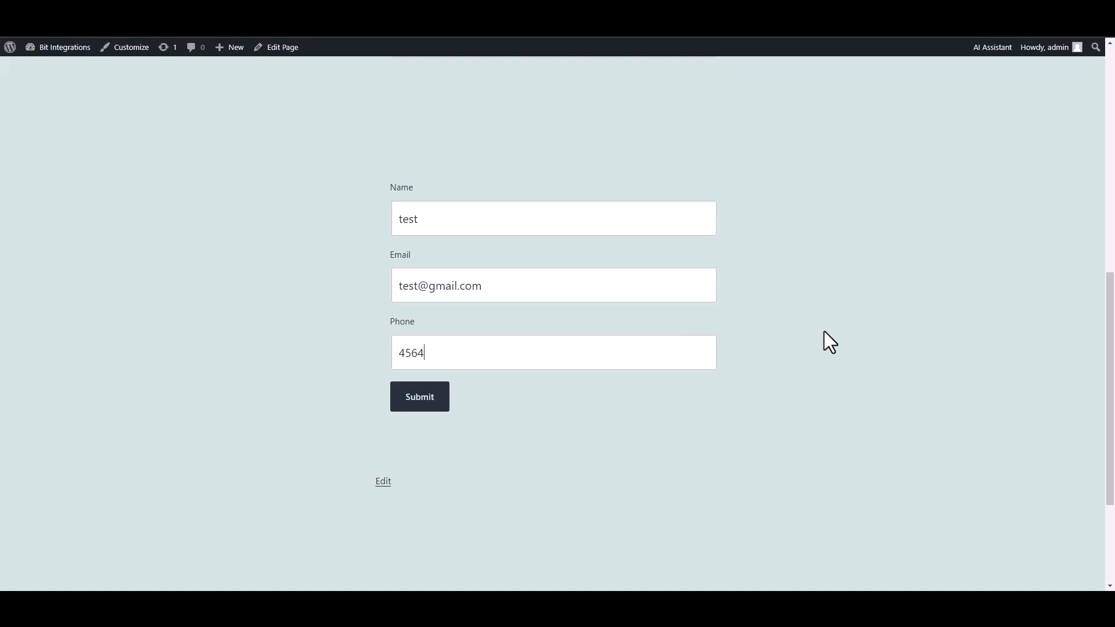
click(424, 400)
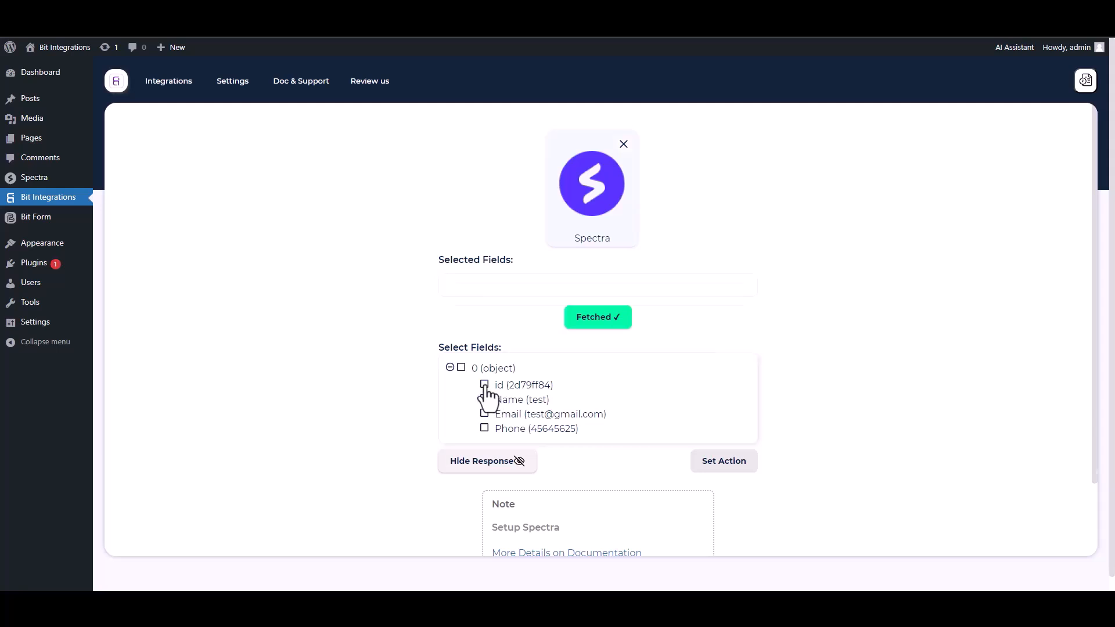
Select the id, Name, Email and Phone fields from the fetched response.
click(485, 385)
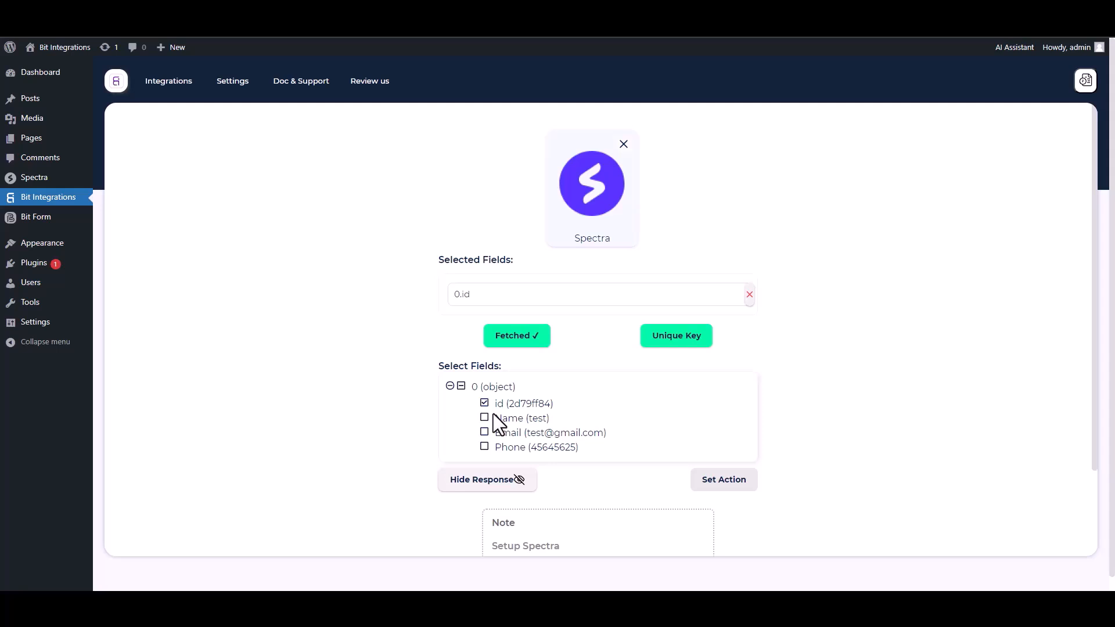
click(485, 418)
click(485, 461)
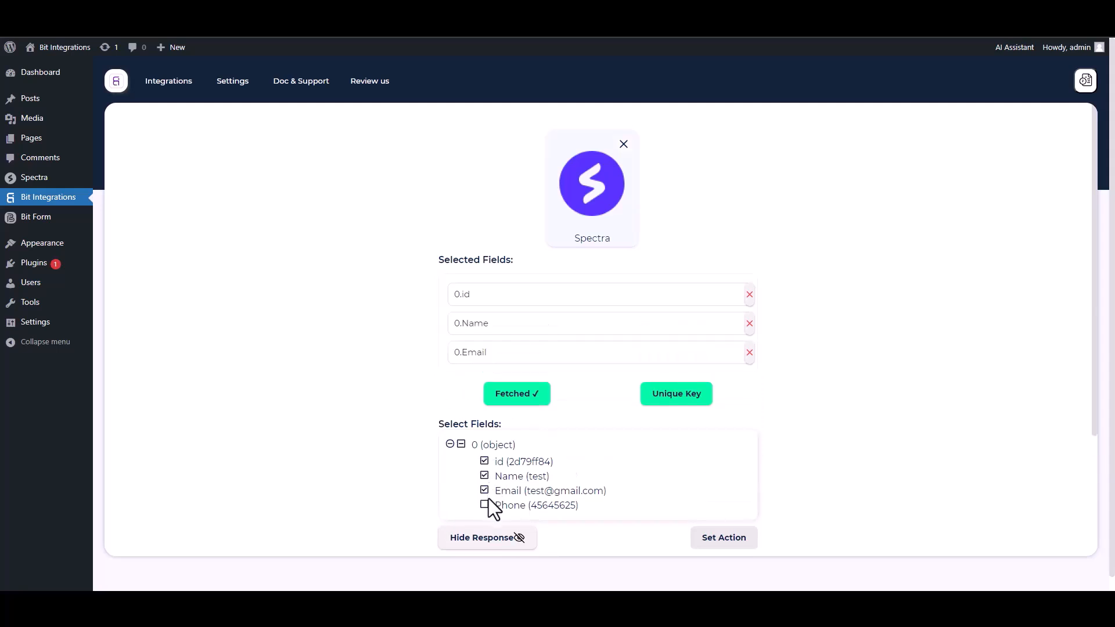
click(486, 504)
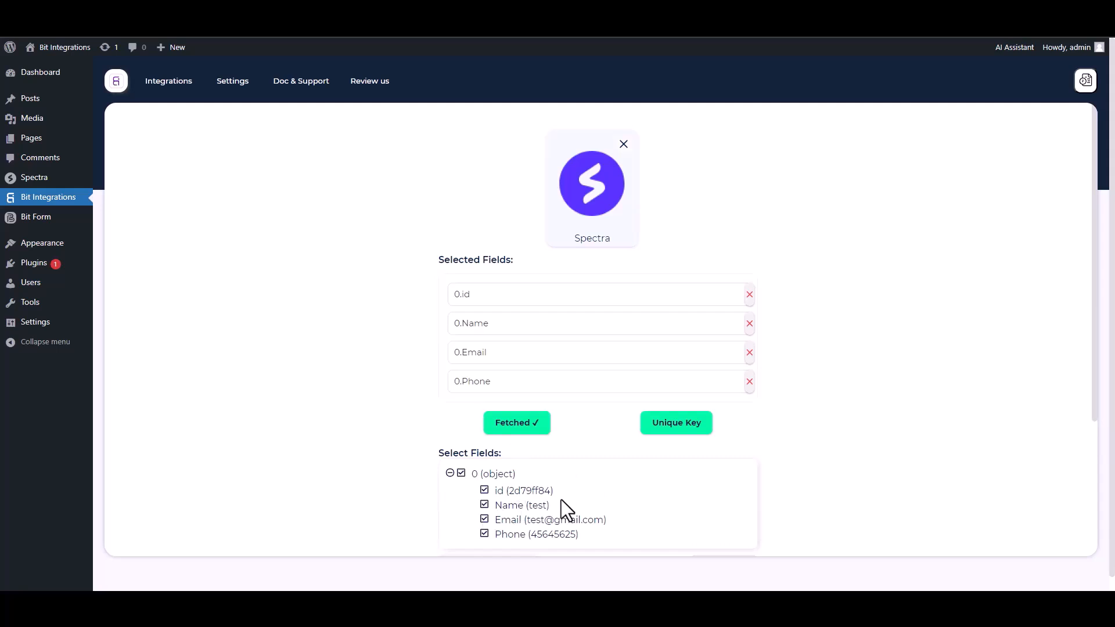
Set 0.id as the primary unique key.
click(673, 433)
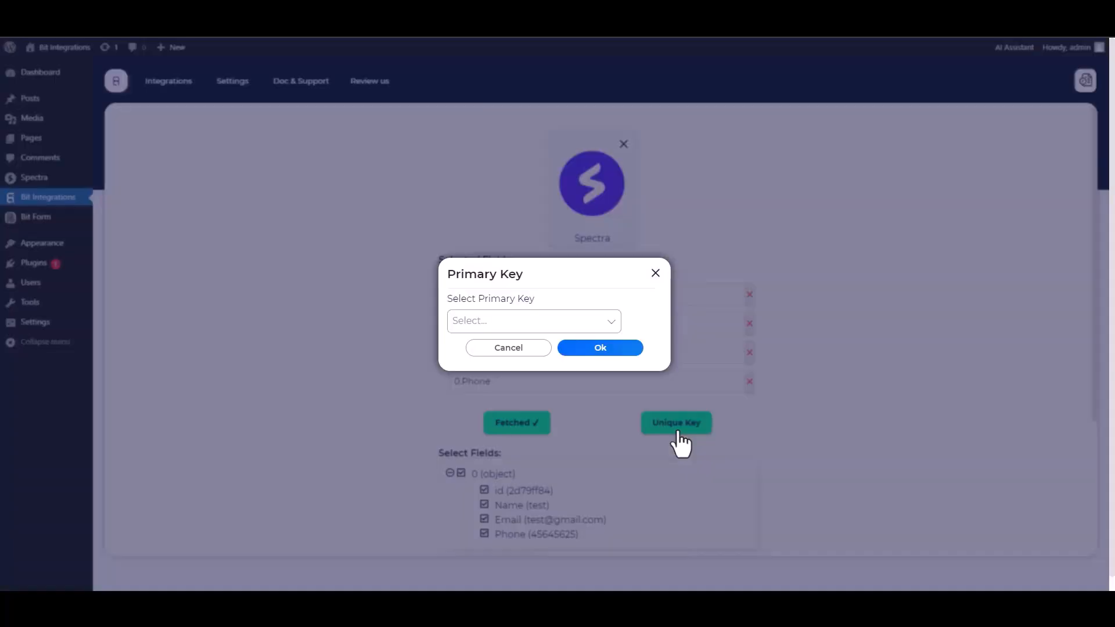
click(525, 322)
click(472, 349)
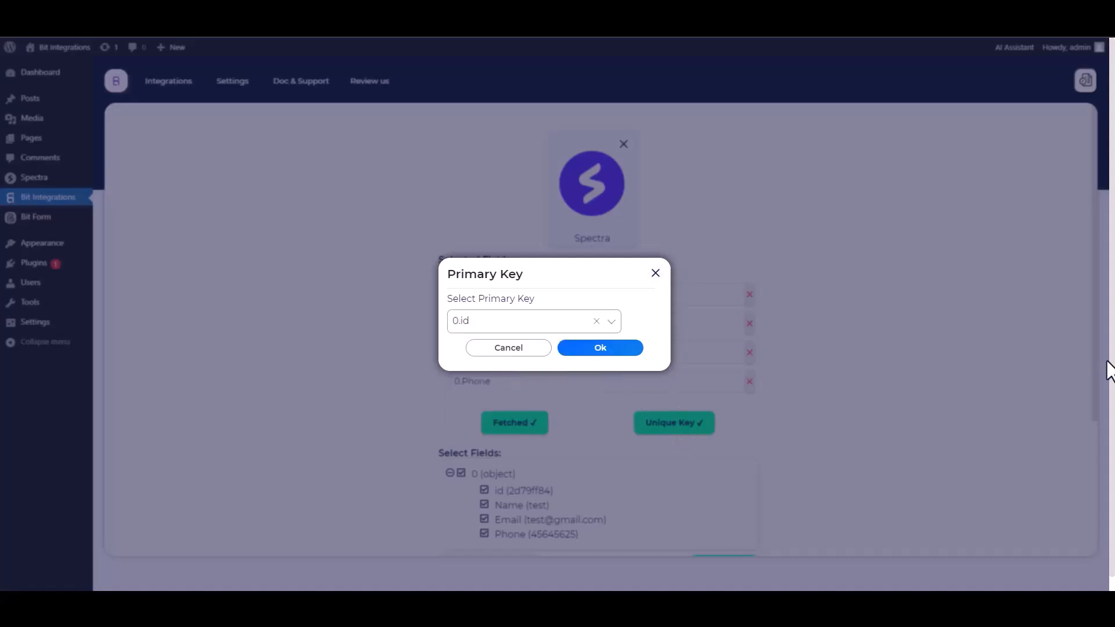
click(601, 350)
scroll(801, 351, down, 1)
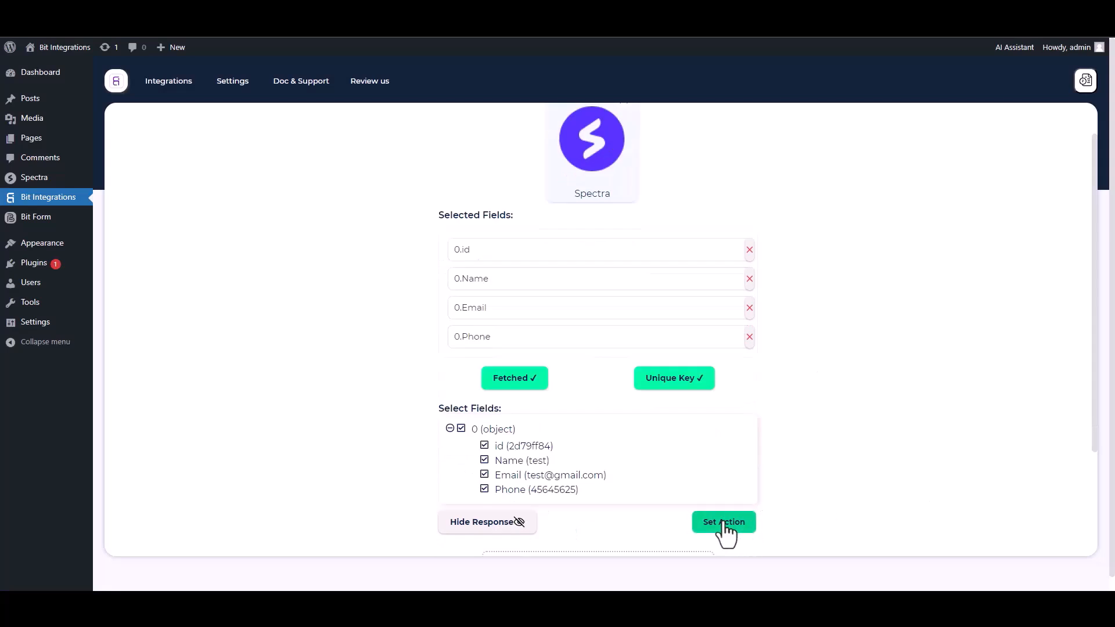
Add Zoho Desk as the action app, keeping the integration name Zoho Desk.
click(724, 522)
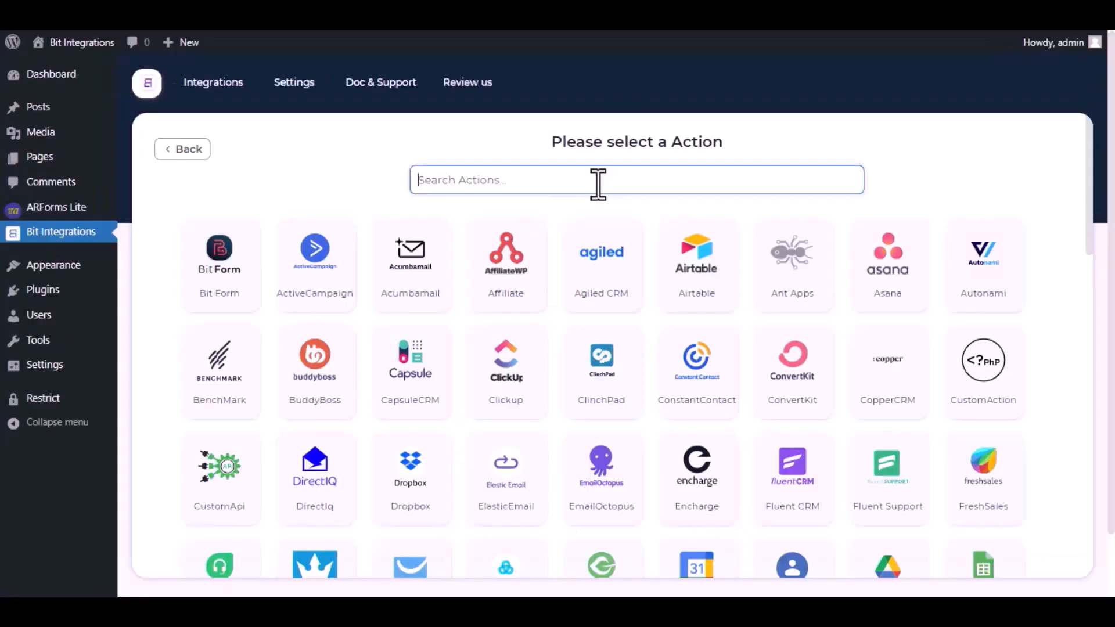
click(598, 182)
text(Zoho D)
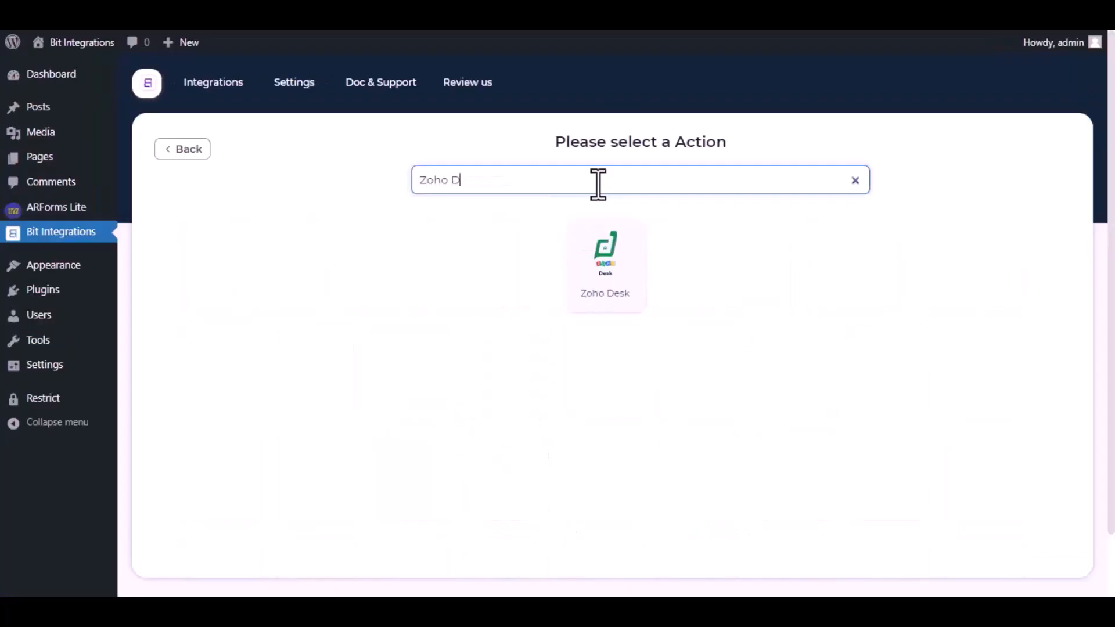
text(esk)
click(608, 259)
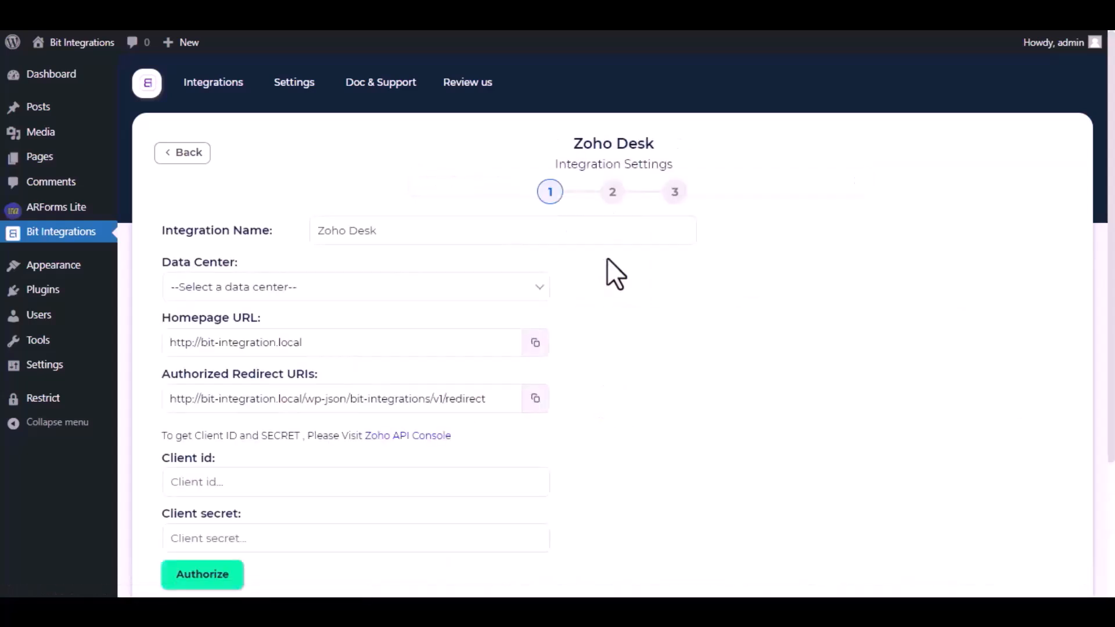
drag(391, 232, 319, 232)
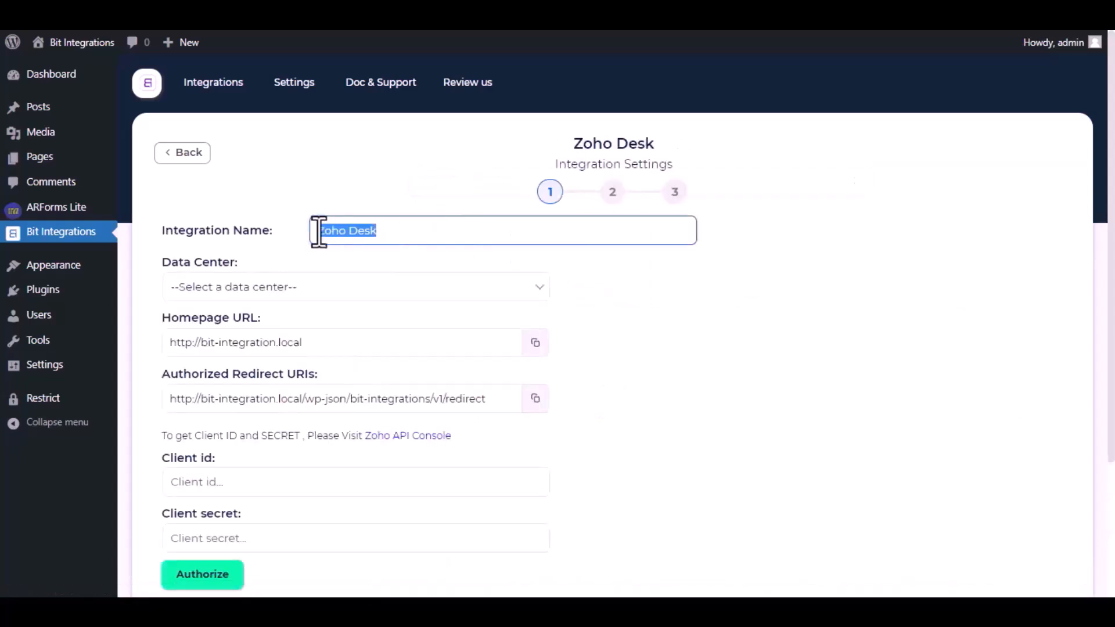
click(392, 231)
Set the data center to zoho.com and go to the Zoho API Console.
click(360, 287)
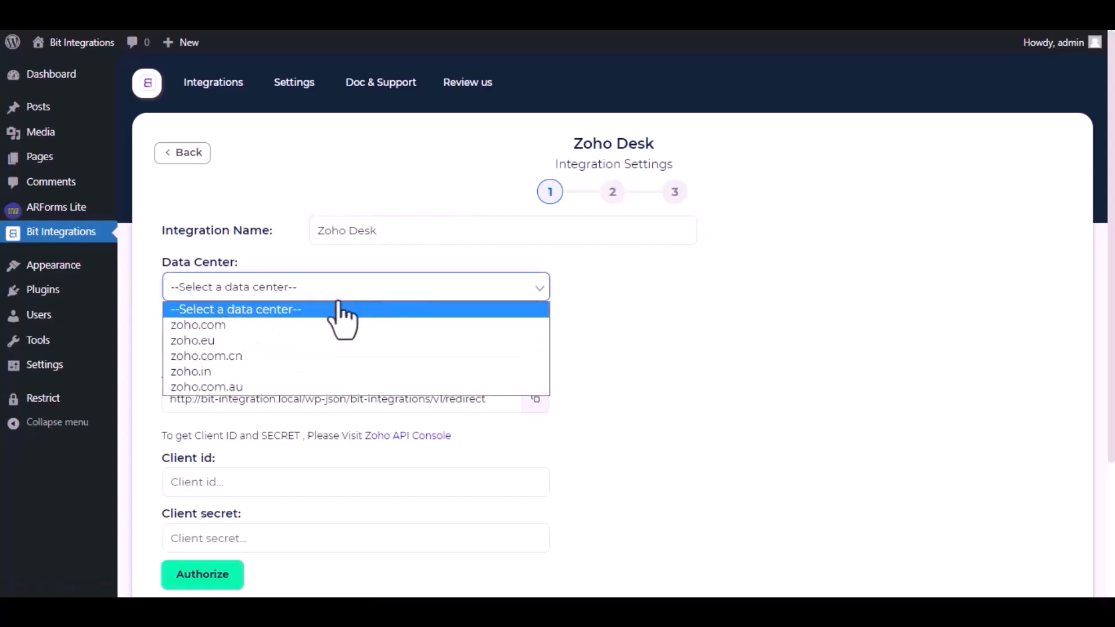
click(306, 324)
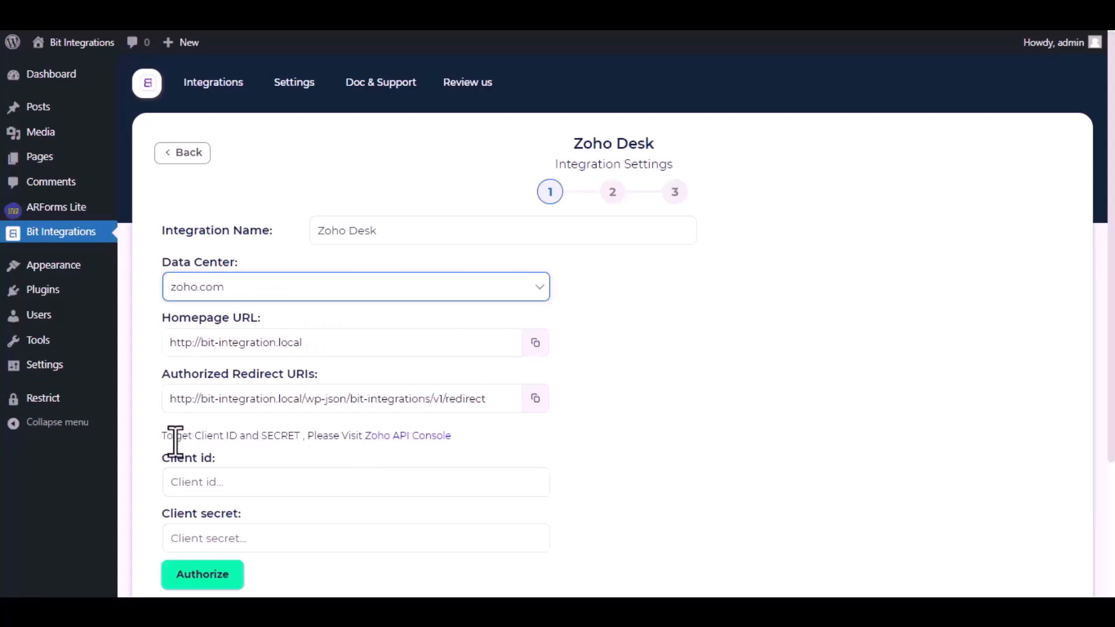
click(400, 437)
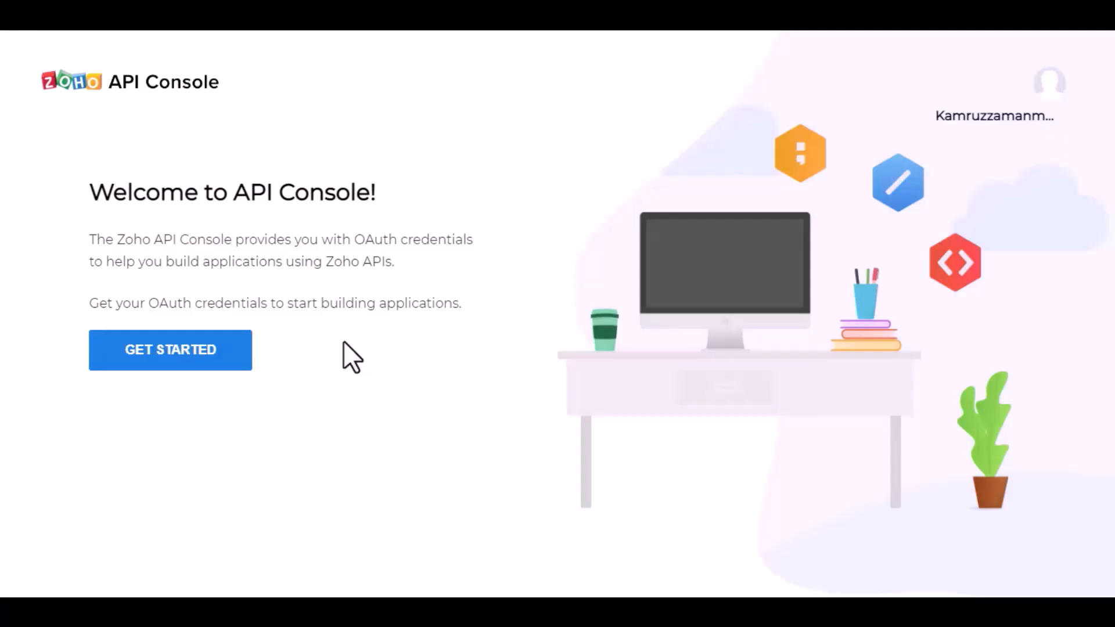
Register a server-based client 'Bit Integrations' with the site's homepage URL and redirect URI.
click(192, 351)
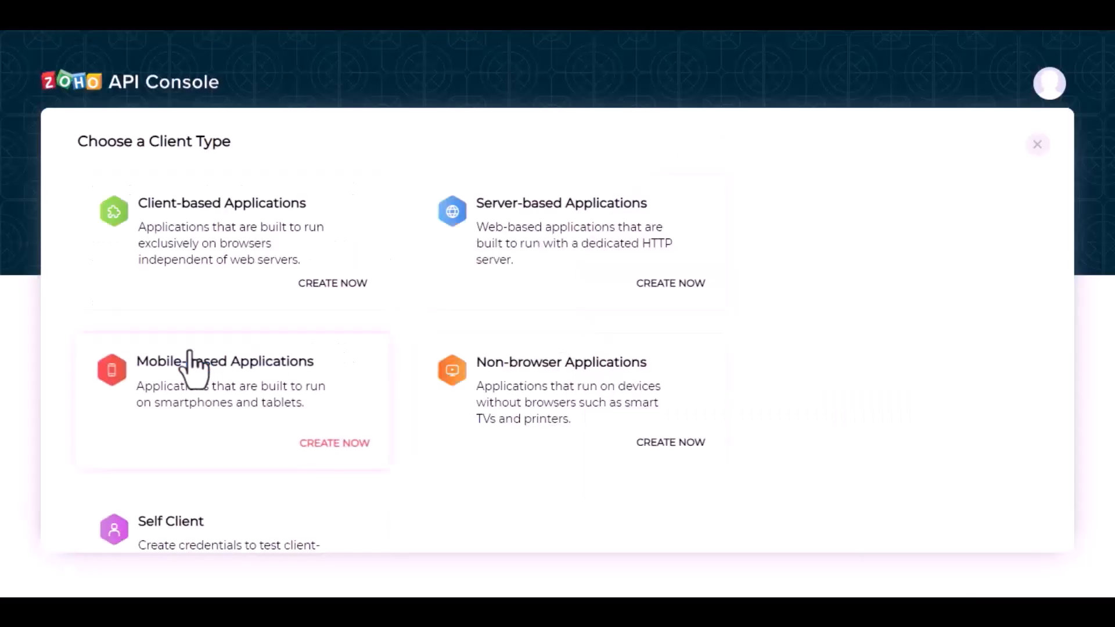
click(543, 243)
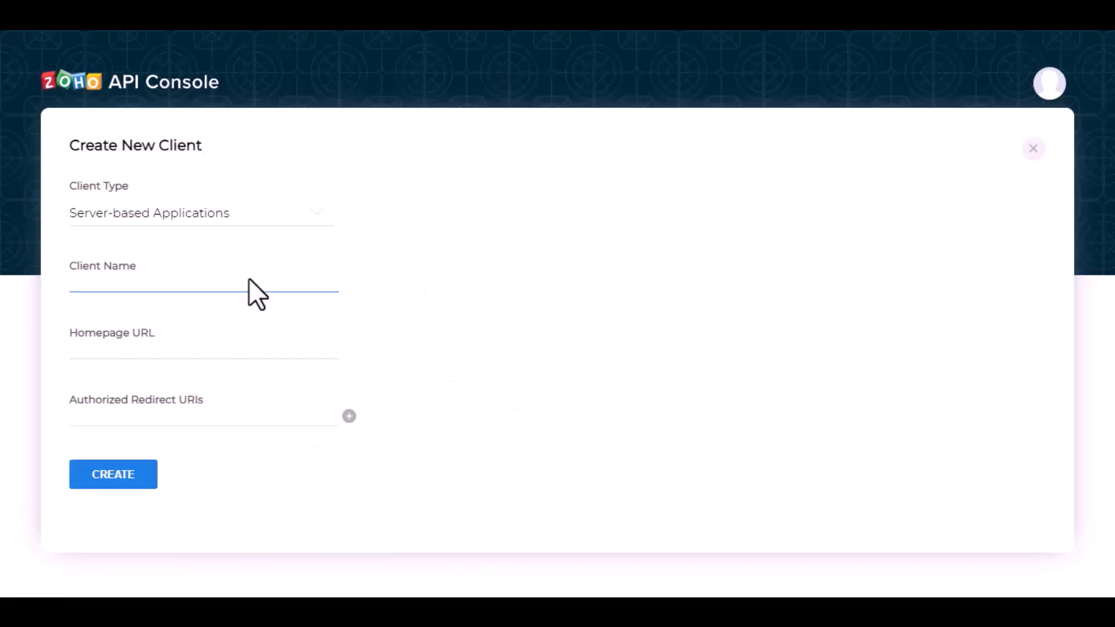
text(Bit Integrations)
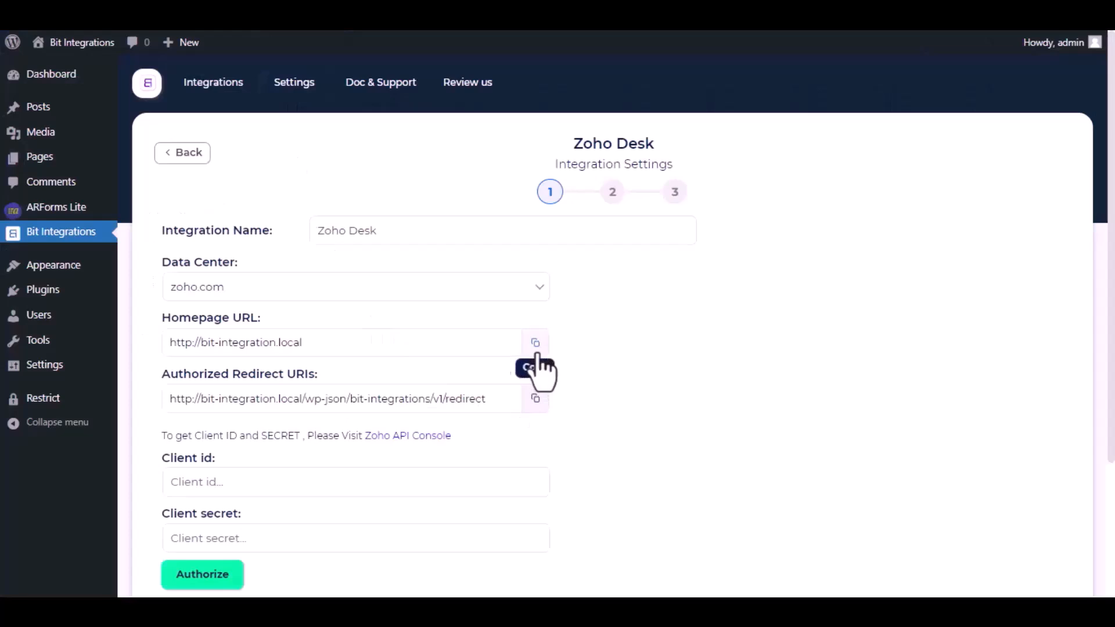
click(535, 347)
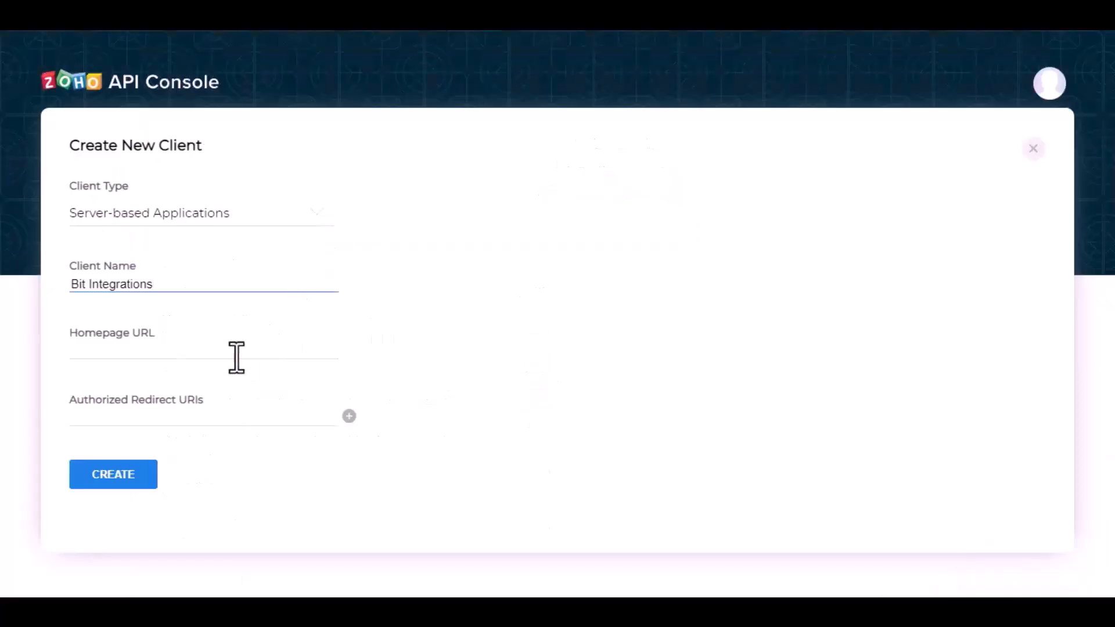
click(236, 356)
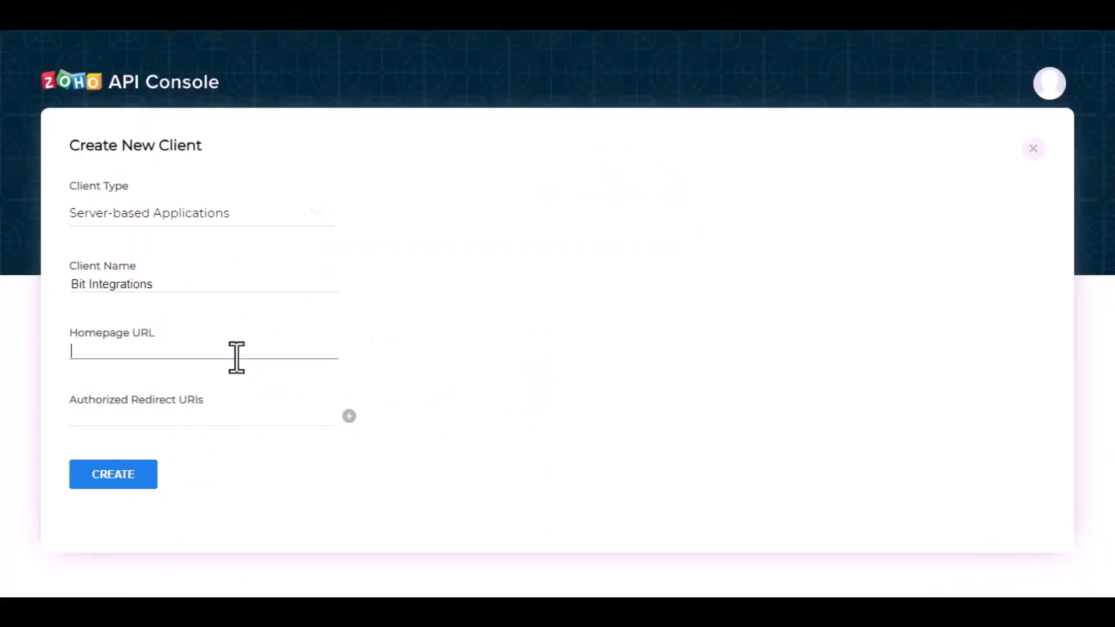
key(ctrl+v)
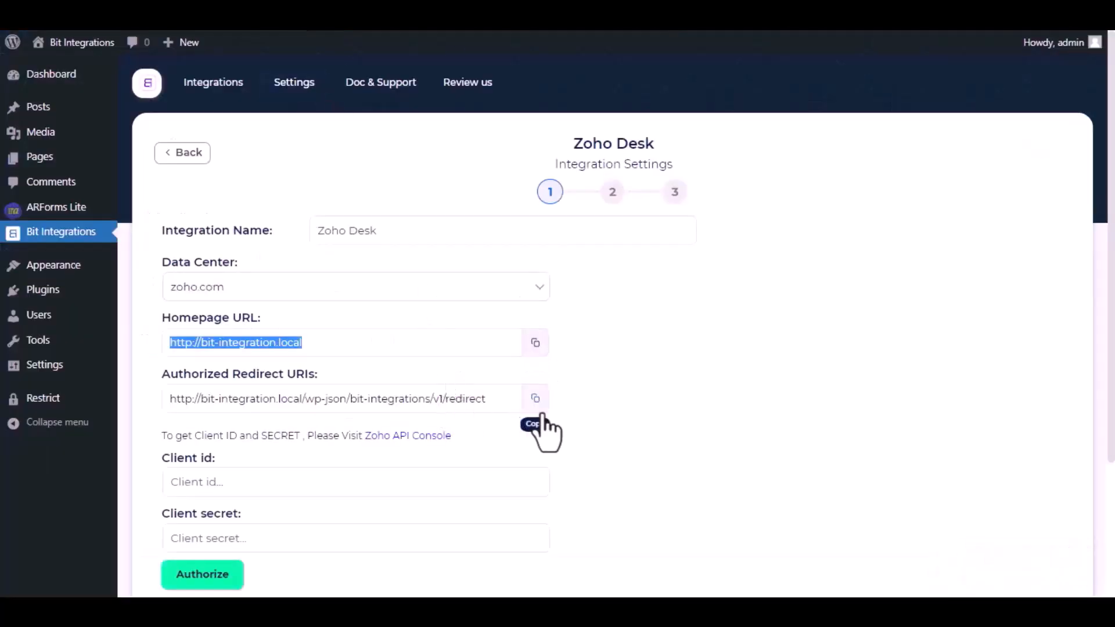
click(536, 407)
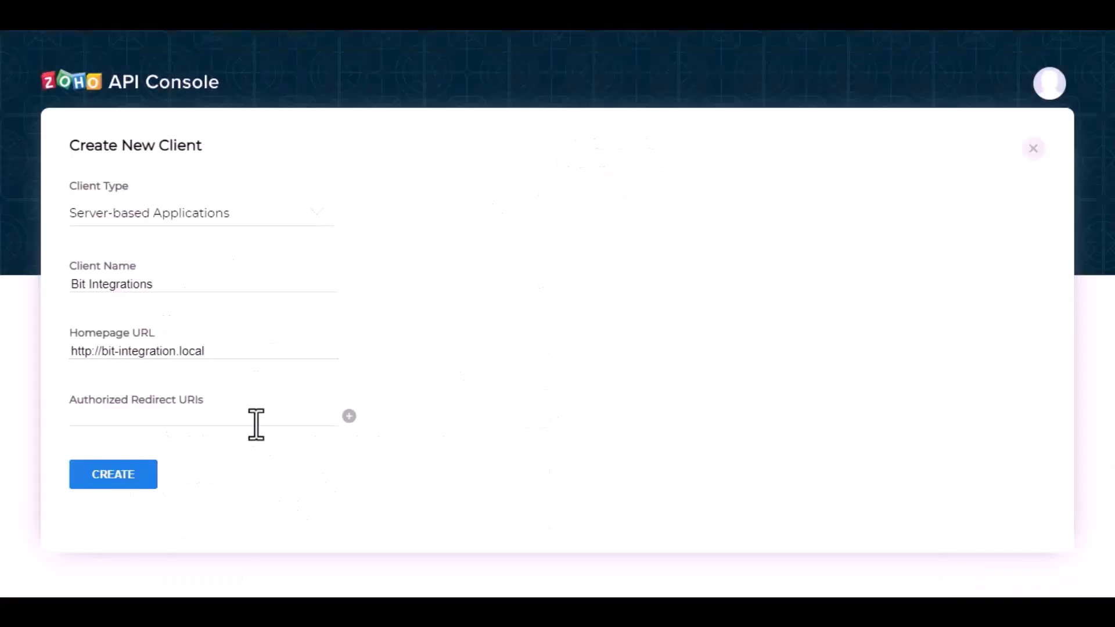
click(256, 424)
key(ctrl+v)
click(120, 475)
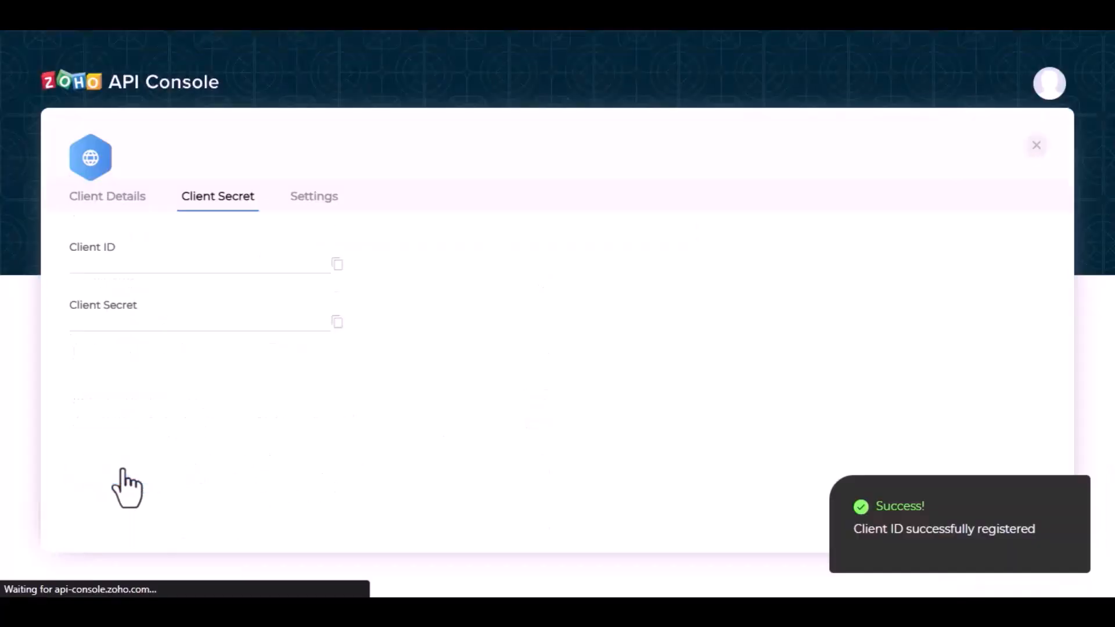
Paste the generated Client ID into the integration's Client id field.
click(335, 295)
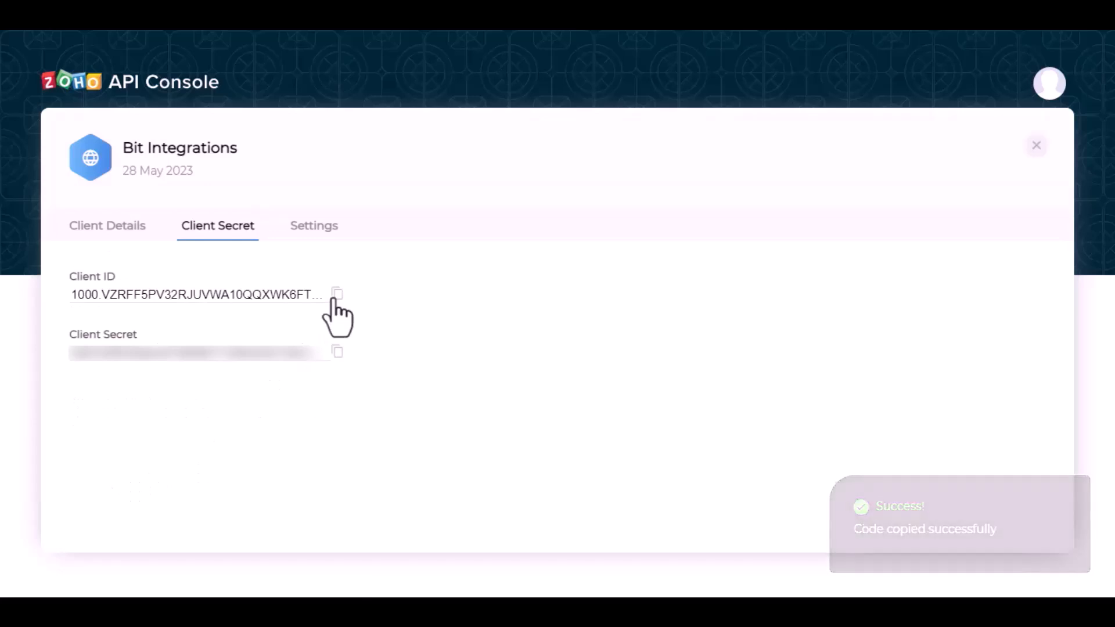
click(336, 295)
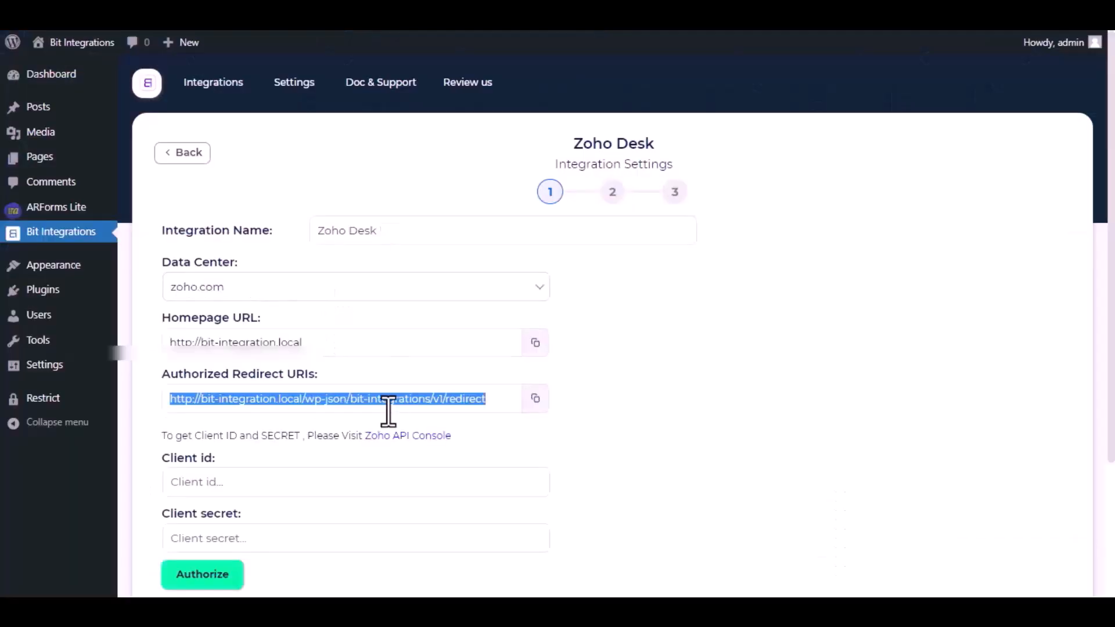
click(338, 475)
key(ctrl+v)
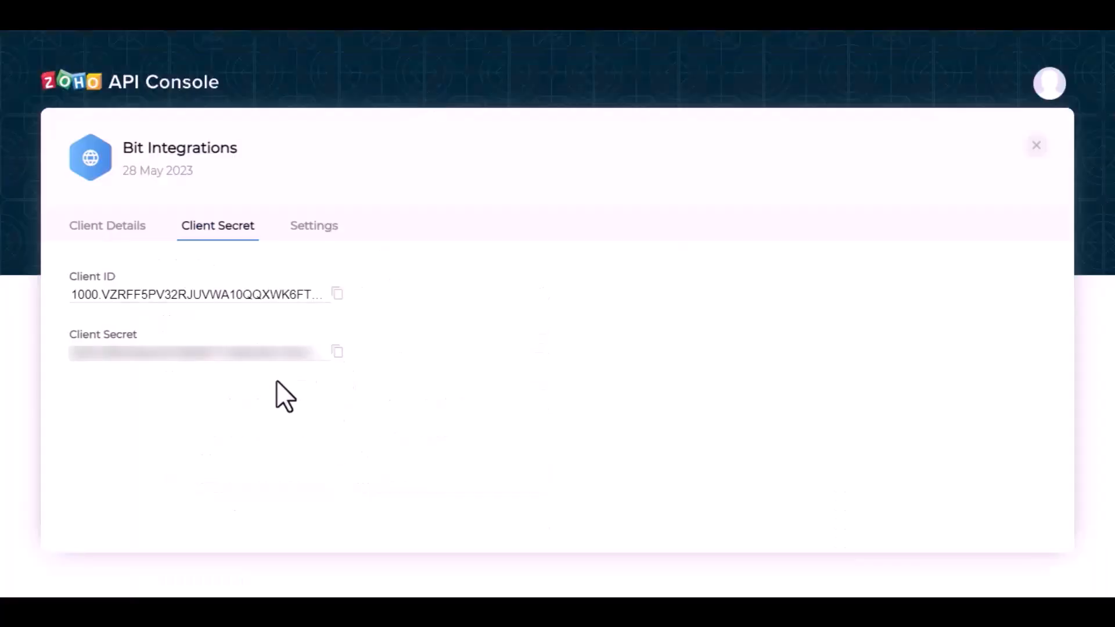
Paste the Zoho Client Secret into the Client secret field.
click(335, 349)
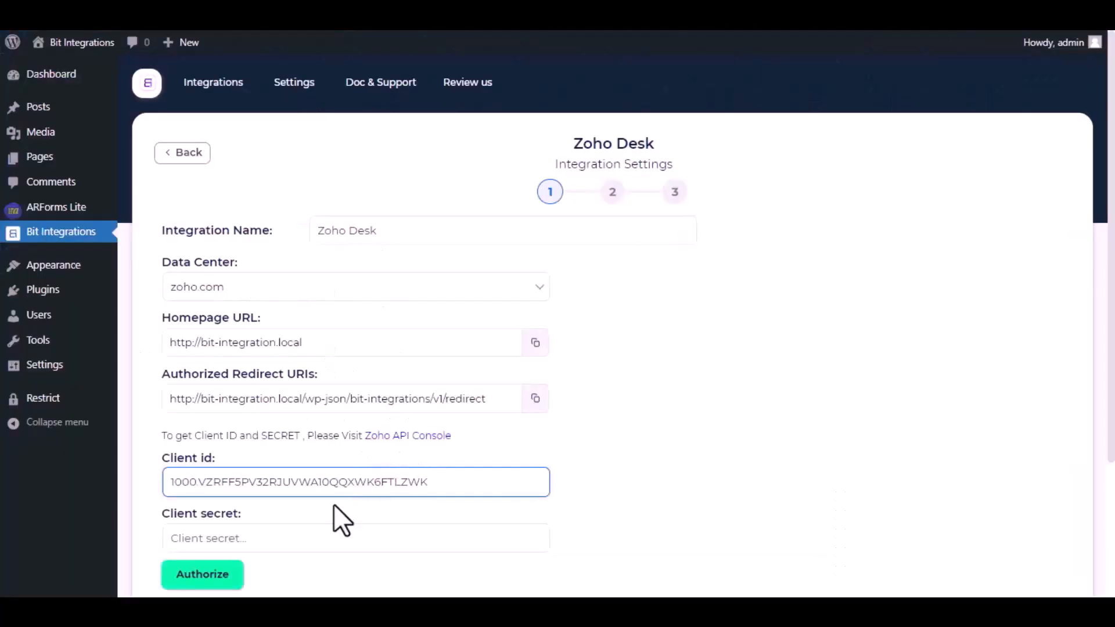
scroll(335, 505, down, 2)
click(329, 401)
key(ctrl+v)
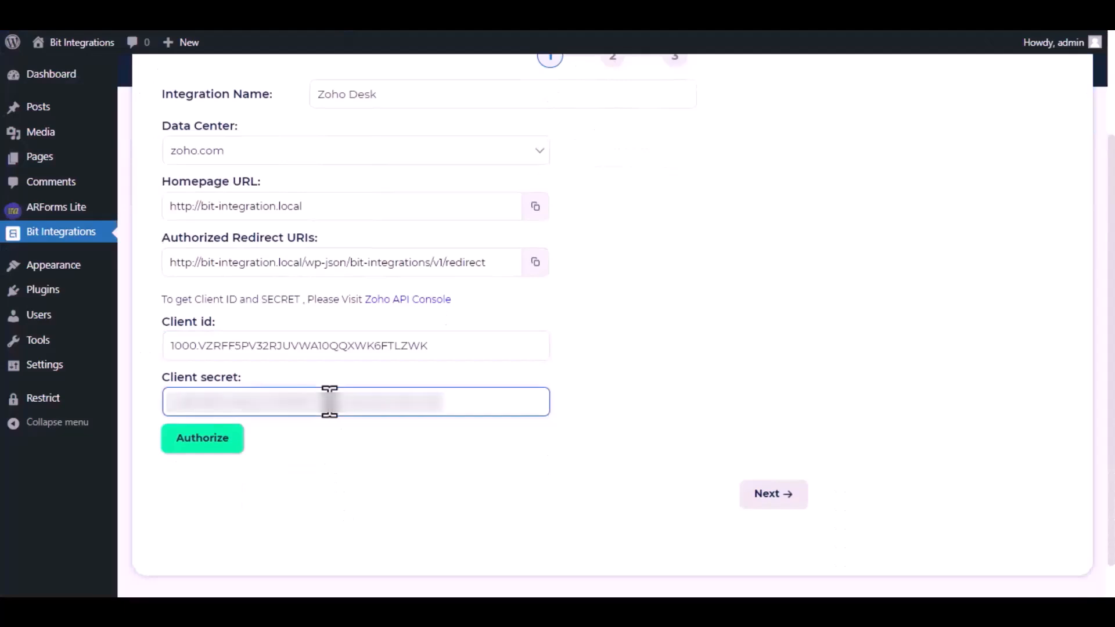
Authorize Bit Integrations' access to Zoho Desk and continue to the next step.
click(213, 445)
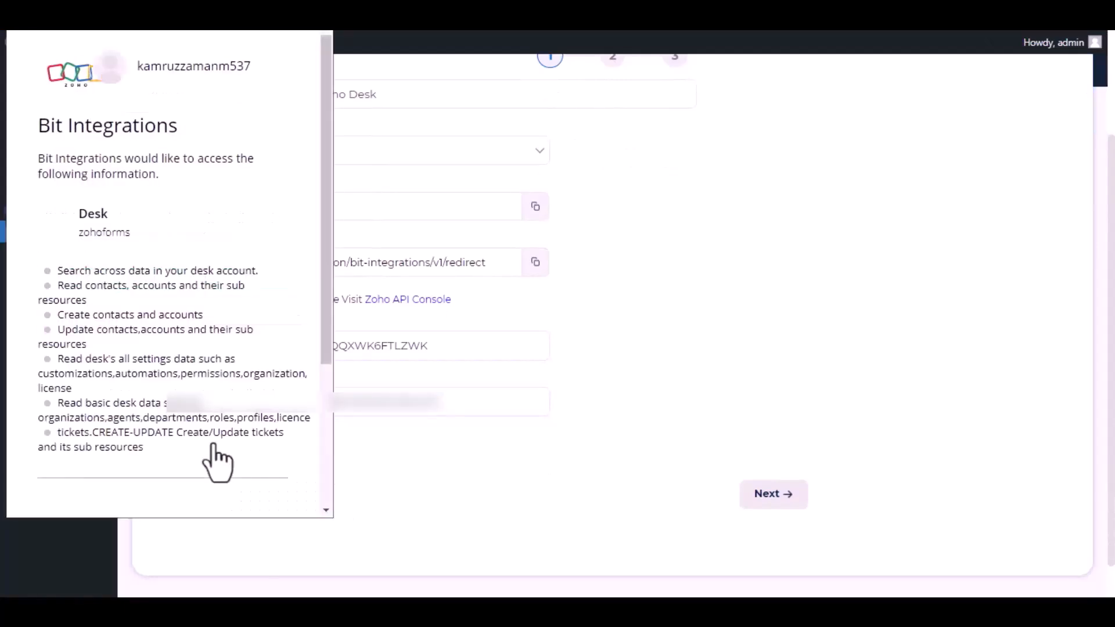
scroll(182, 343, down, 3)
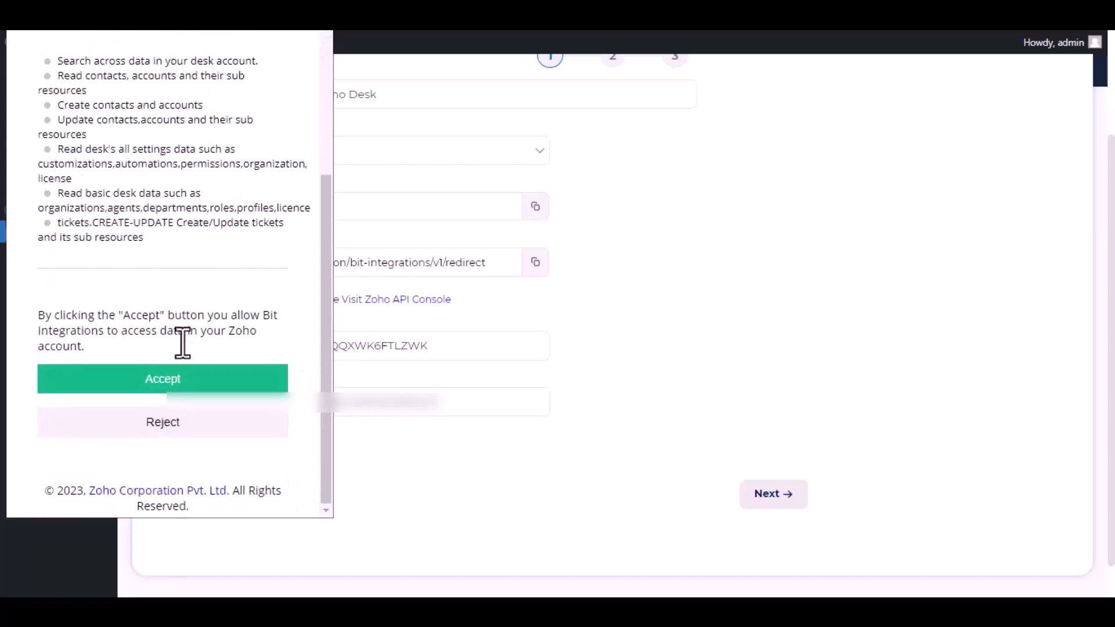
click(169, 380)
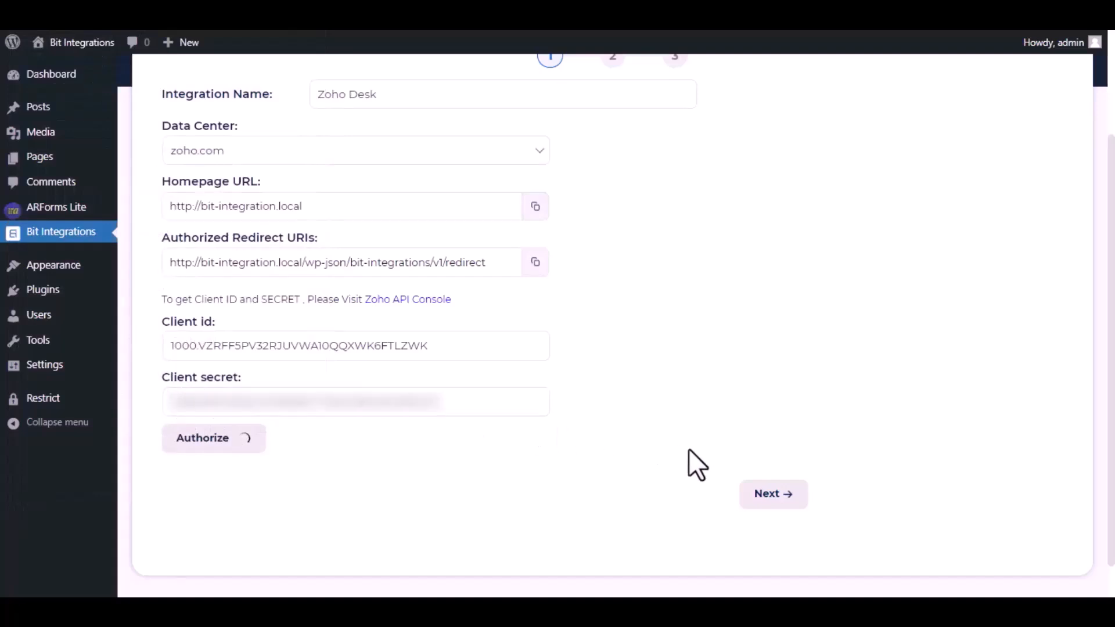
click(769, 497)
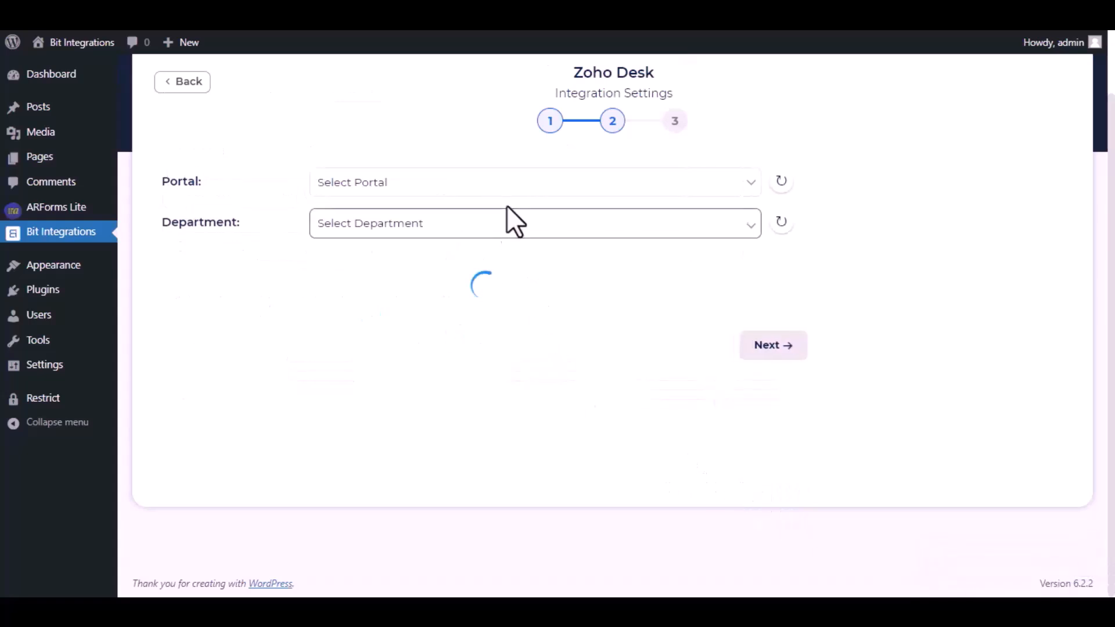
Choose zohoforms as both the portal and the department.
click(508, 196)
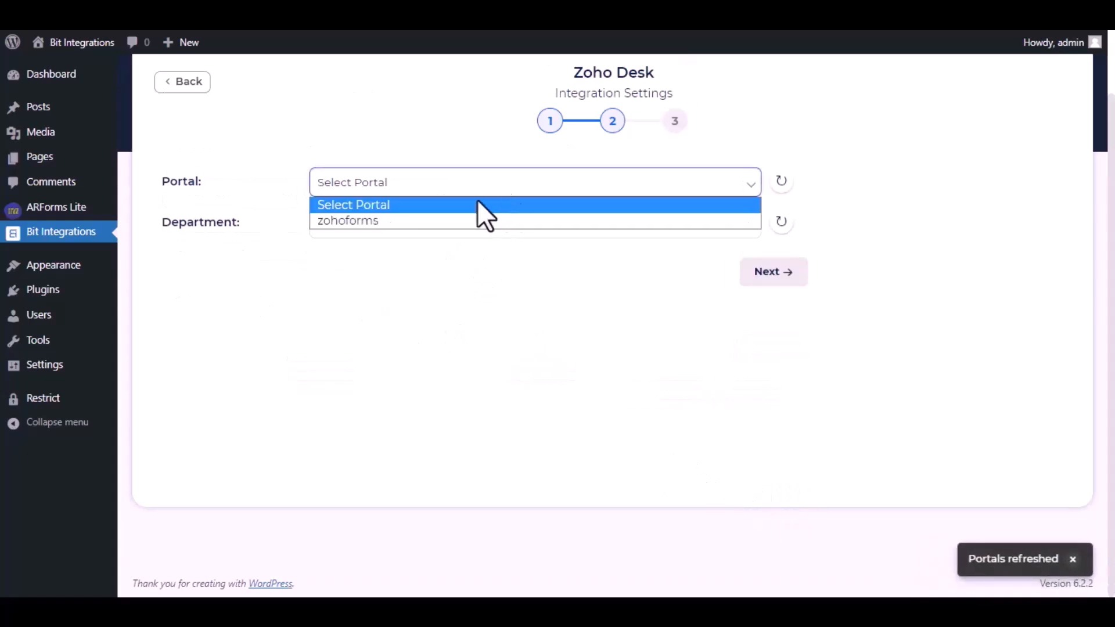
click(437, 227)
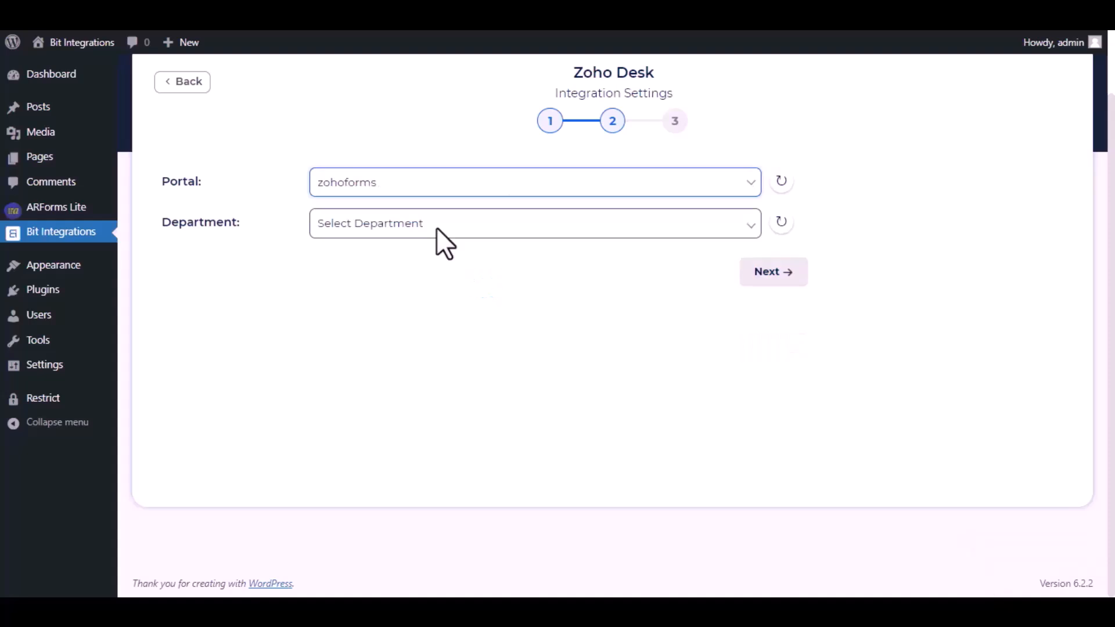
click(437, 228)
click(406, 262)
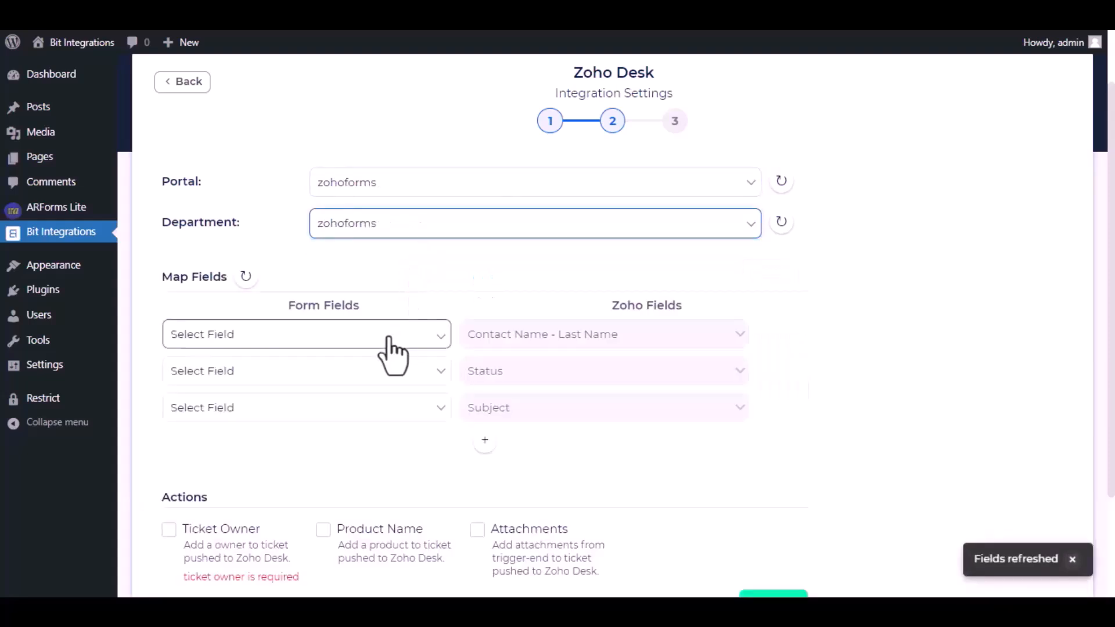
Map Name to Contact Name - Last Name, Status to 'Open', Subject to 'Bit Integrations'.
click(386, 335)
click(327, 385)
click(364, 371)
click(321, 468)
text(Open)
click(421, 414)
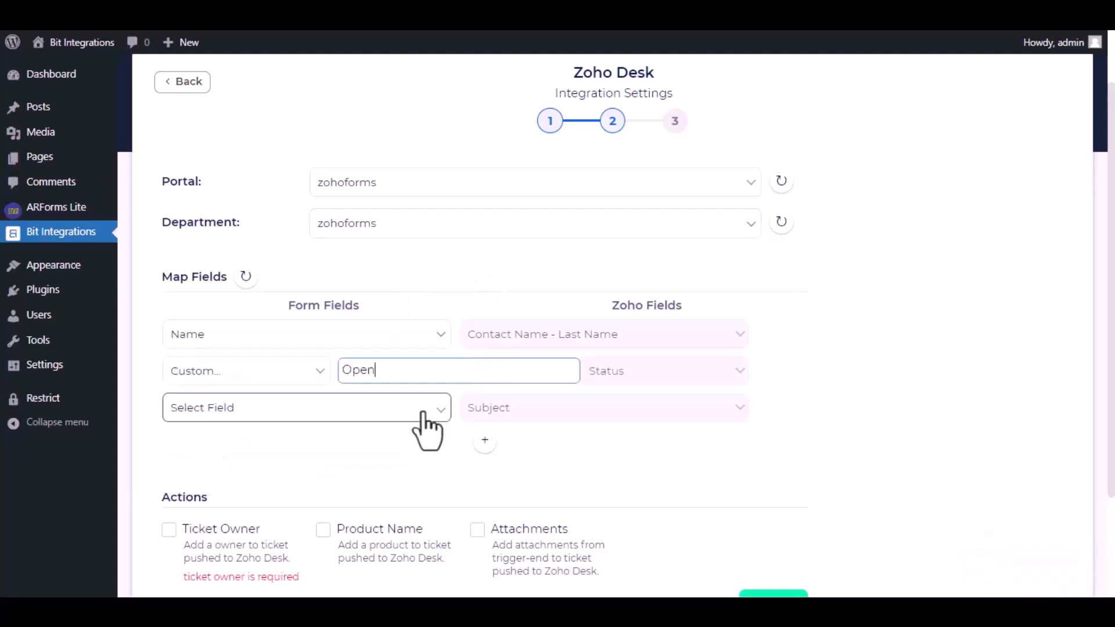
click(339, 506)
click(456, 407)
text(Bit Integration)
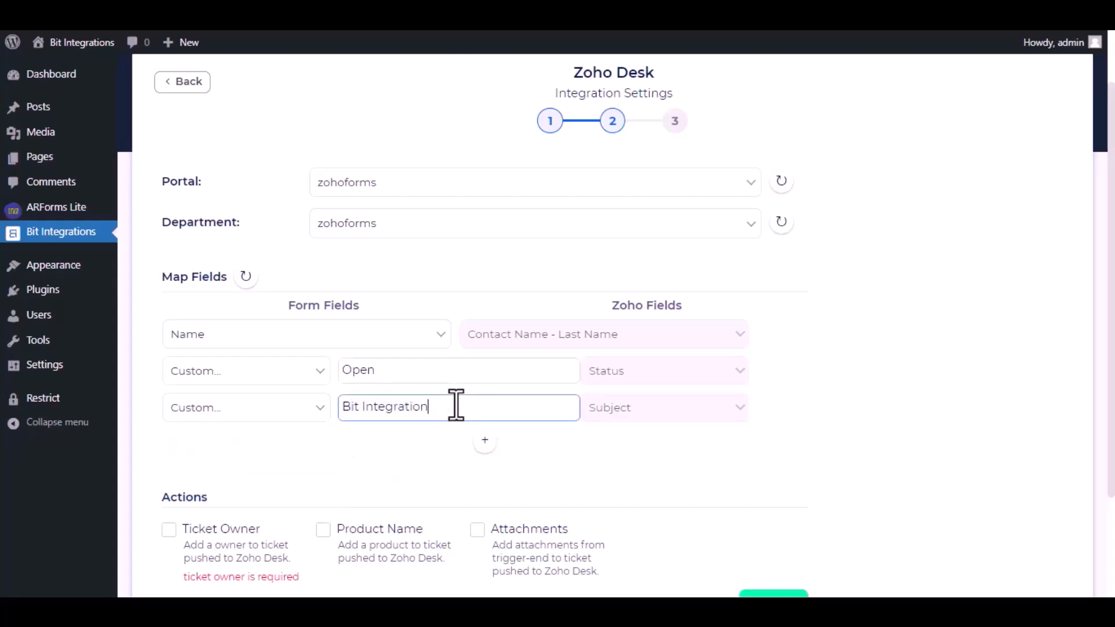
text(s)
scroll(416, 430, down, 3)
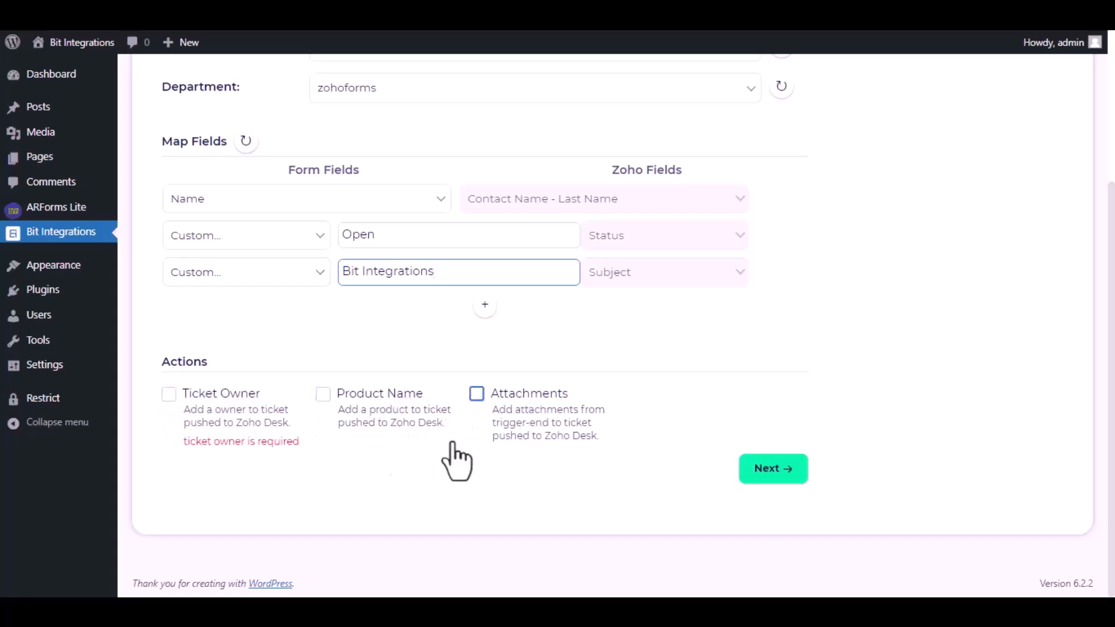
Assign the Zoho Desk agent as Ticket Owner, then finish and save the integration.
drag(180, 440, 301, 446)
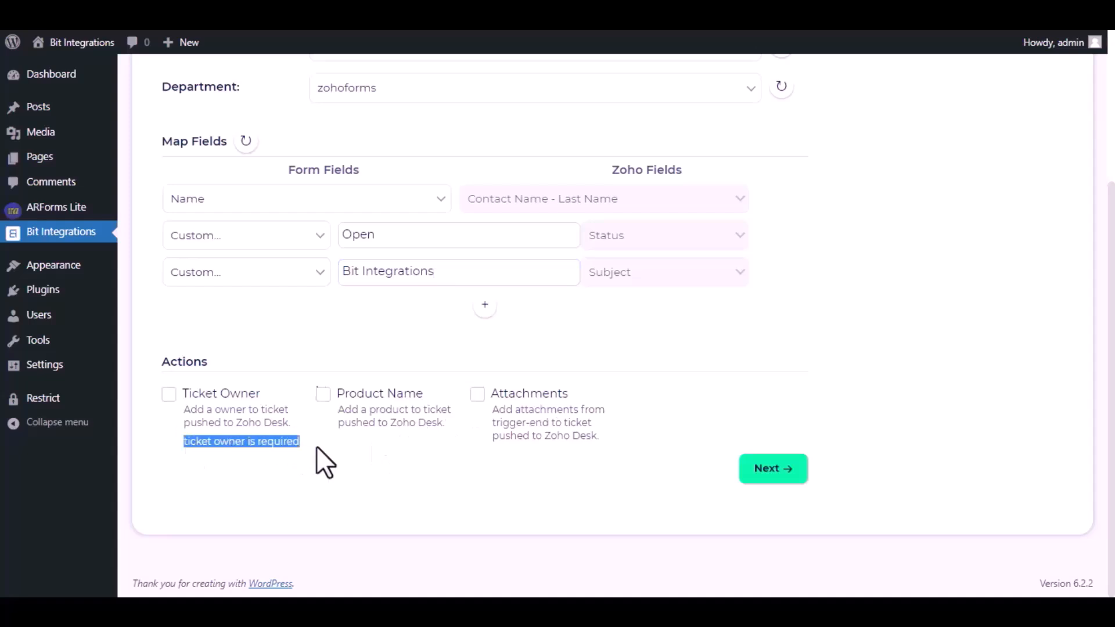
click(169, 394)
click(533, 315)
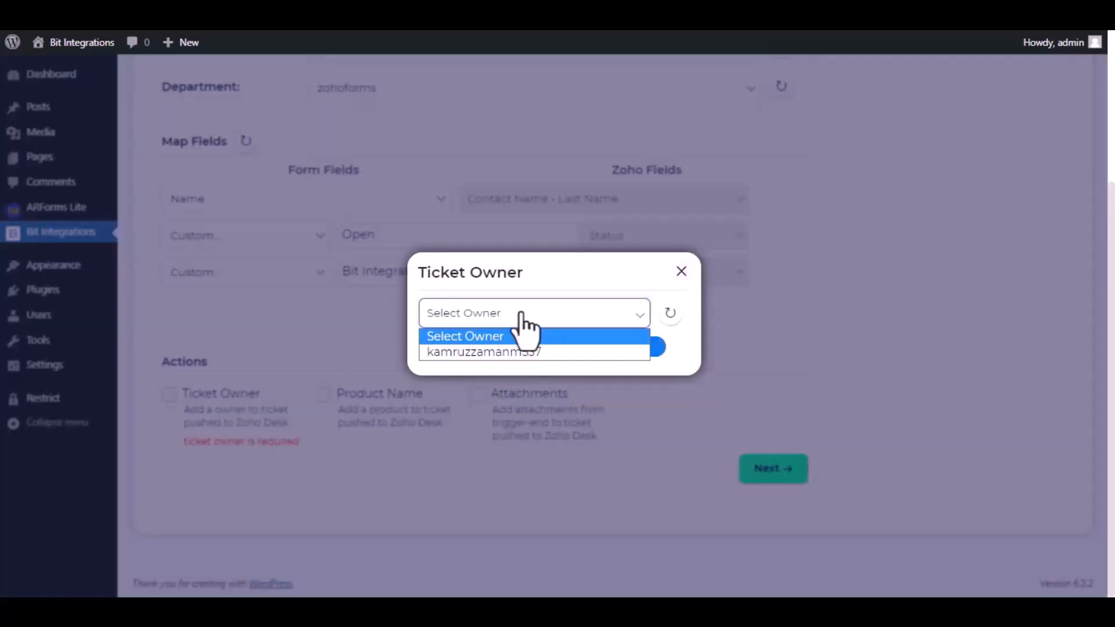
click(497, 353)
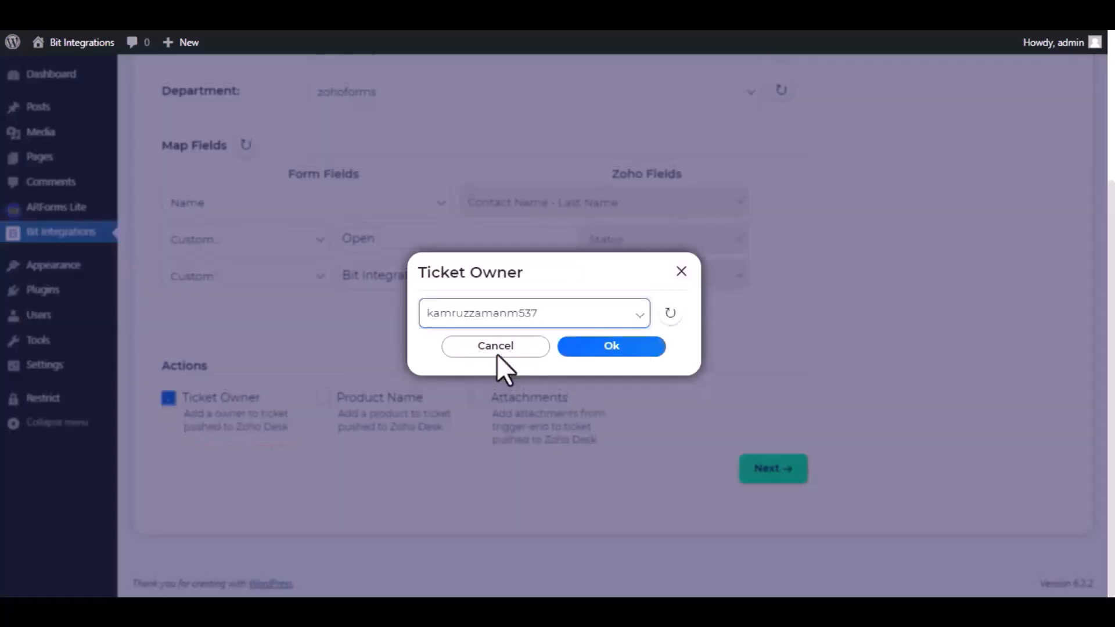
click(612, 346)
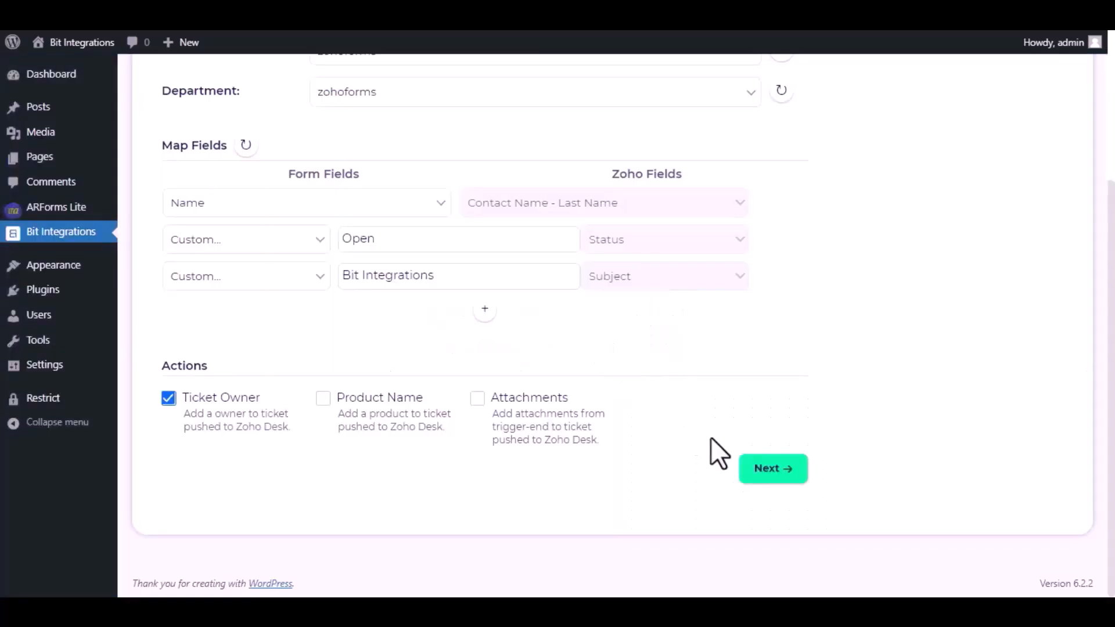
click(771, 471)
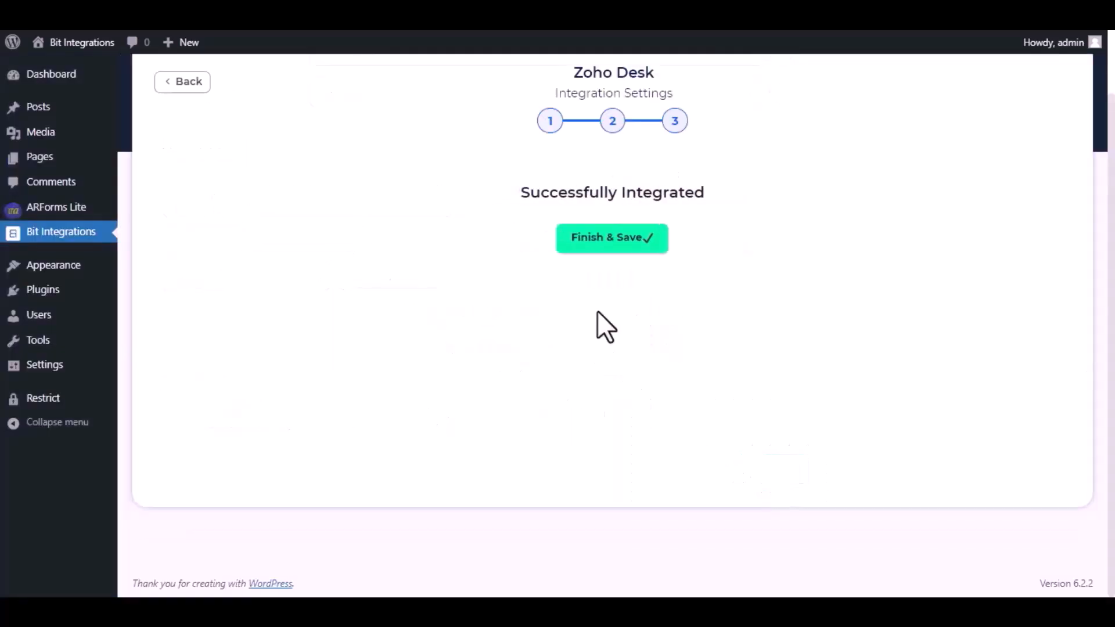
click(596, 246)
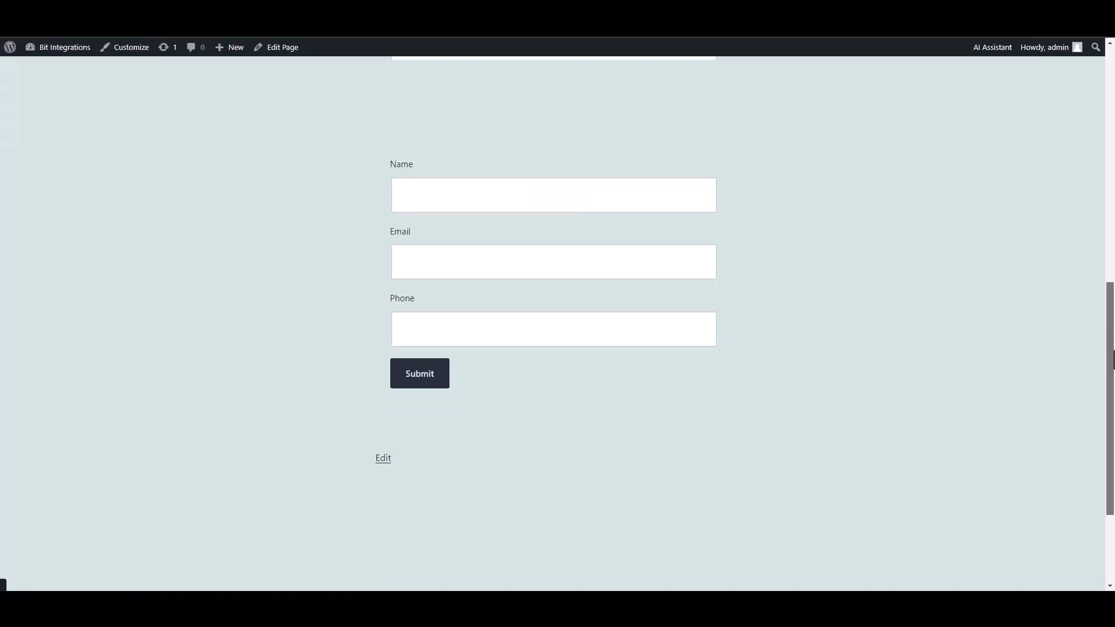
Submit the Spectra form with name 'Bit Integrations', a support e-mail and a phone number.
scroll(1038, 343, up, 1)
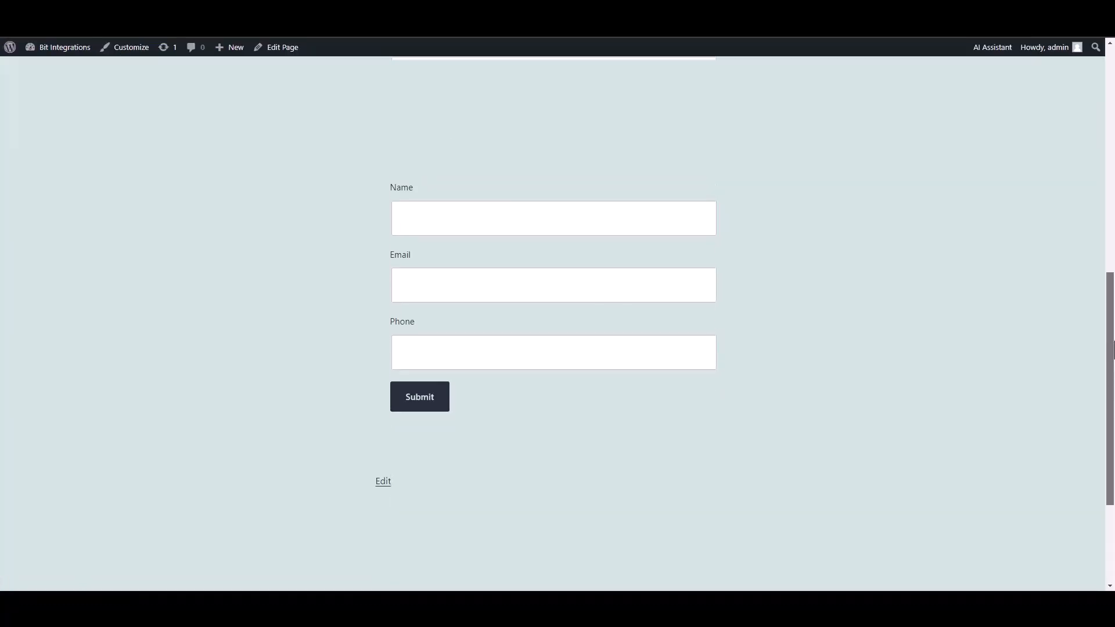
click(657, 231)
text(Bit Integrations)
click(635, 283)
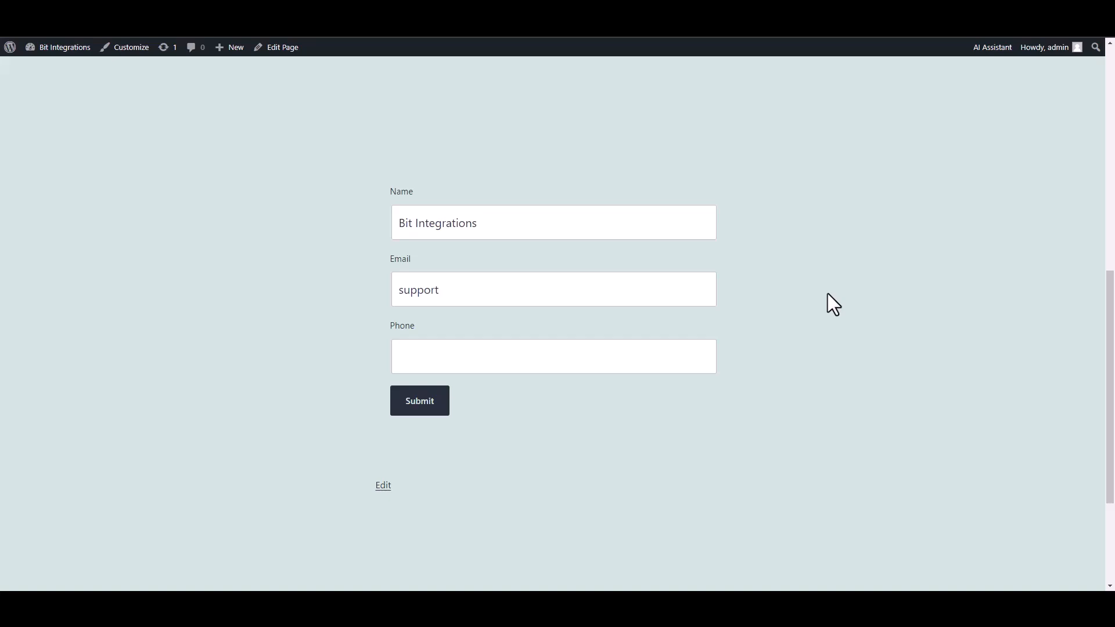
click(657, 350)
text(444555666)
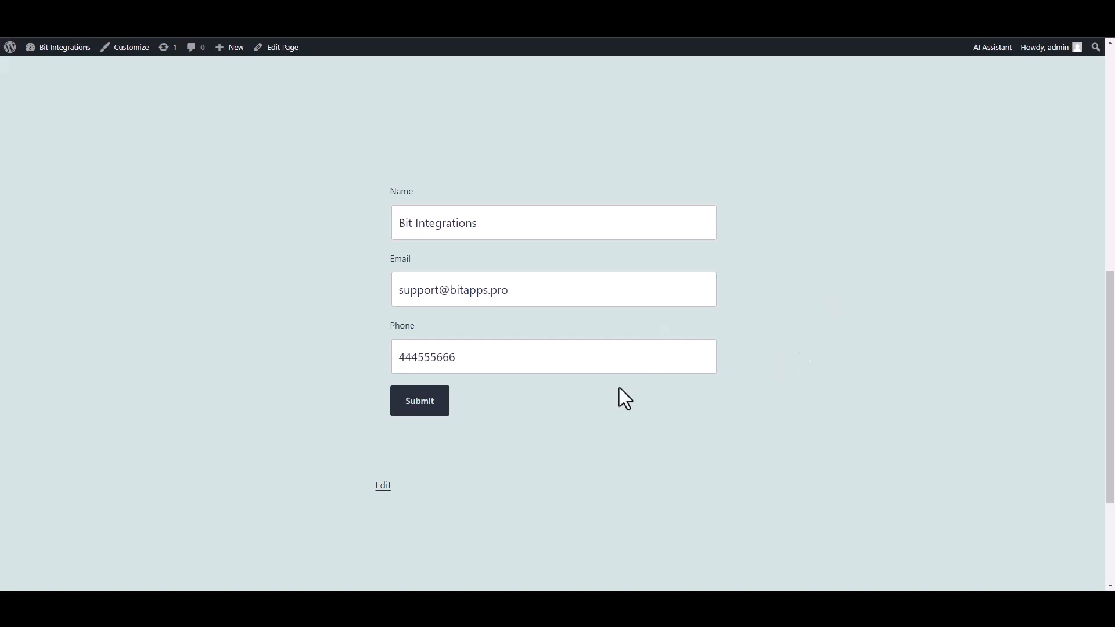
click(442, 410)
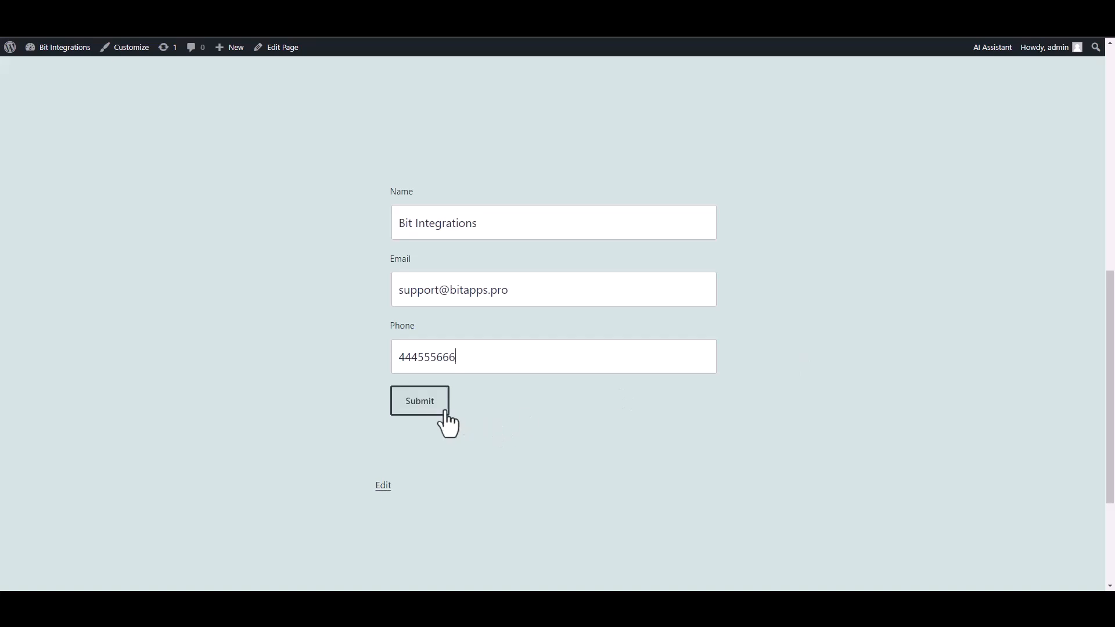